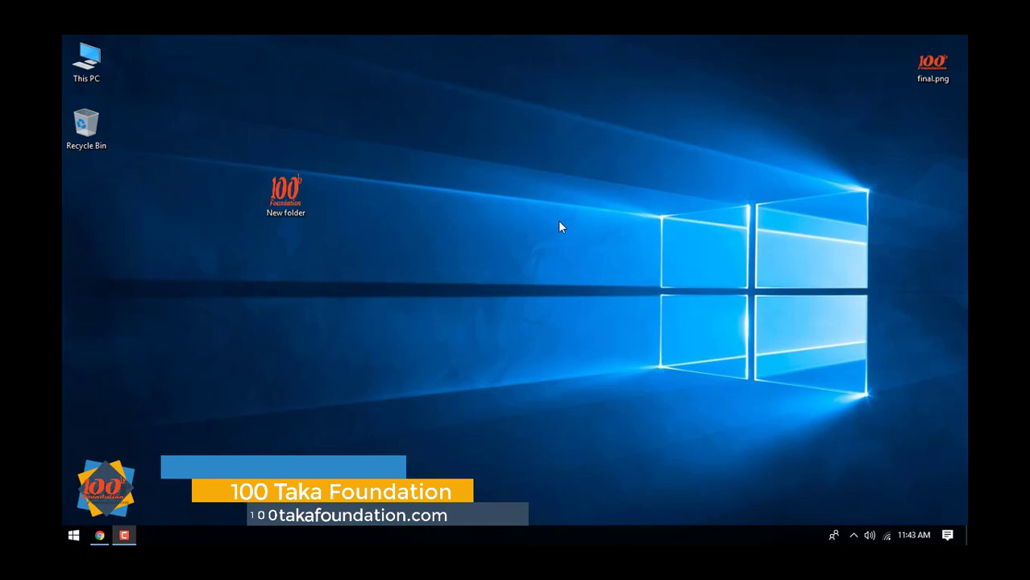
Check New folder's contents, refresh the desktop, and drag New folder left below the Recycle Bin.
double_click(286, 195)
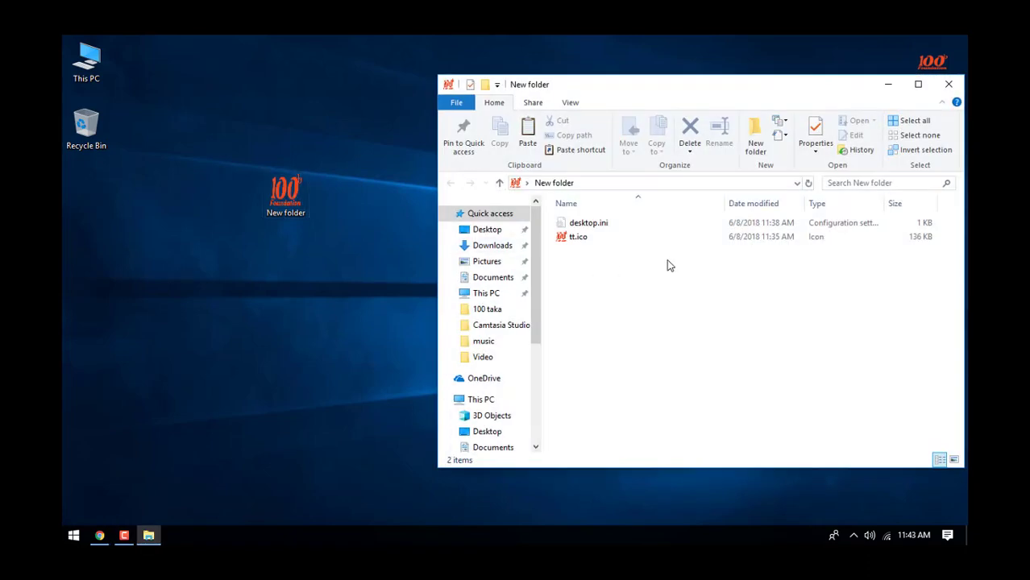
click(945, 94)
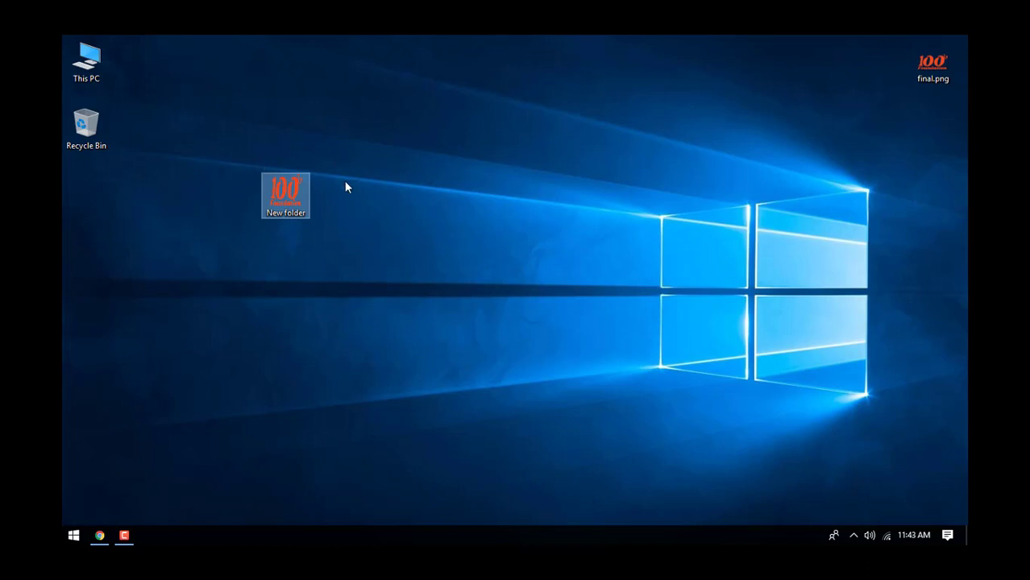
right_click(348, 151)
click(398, 189)
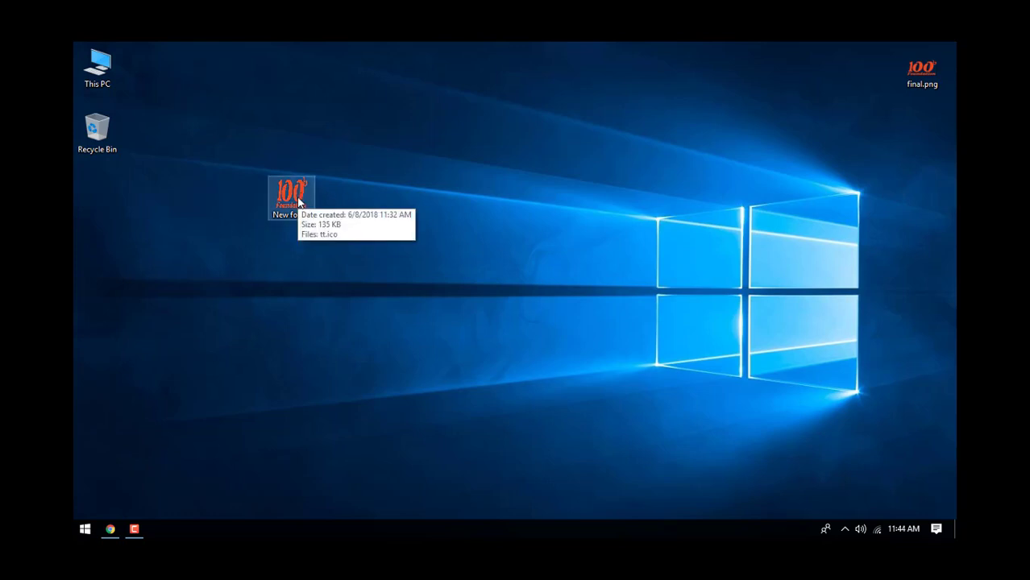
drag(299, 202, 153, 202)
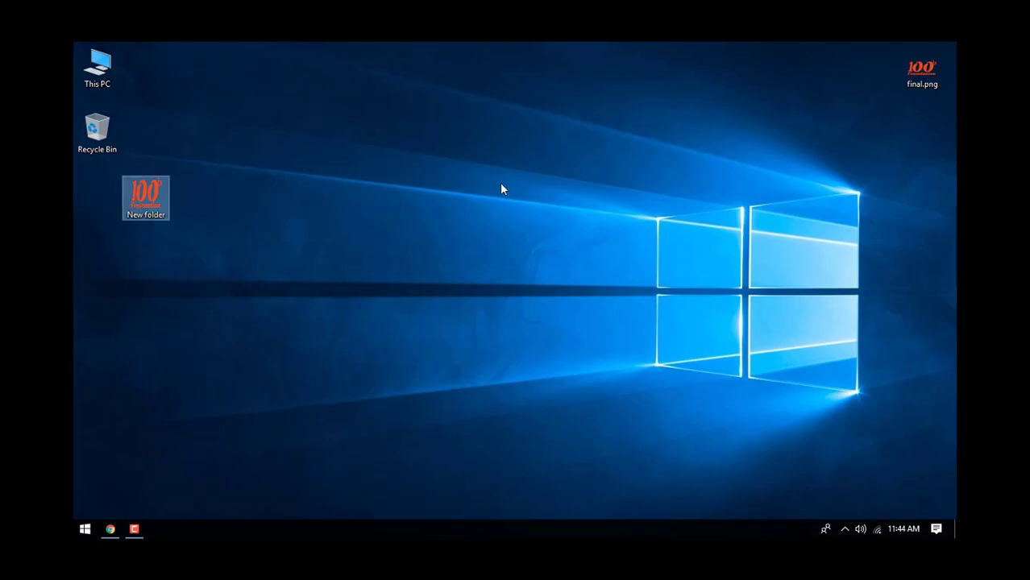
Create a desktop folder named 100taka and move it further left.
right_click(441, 169)
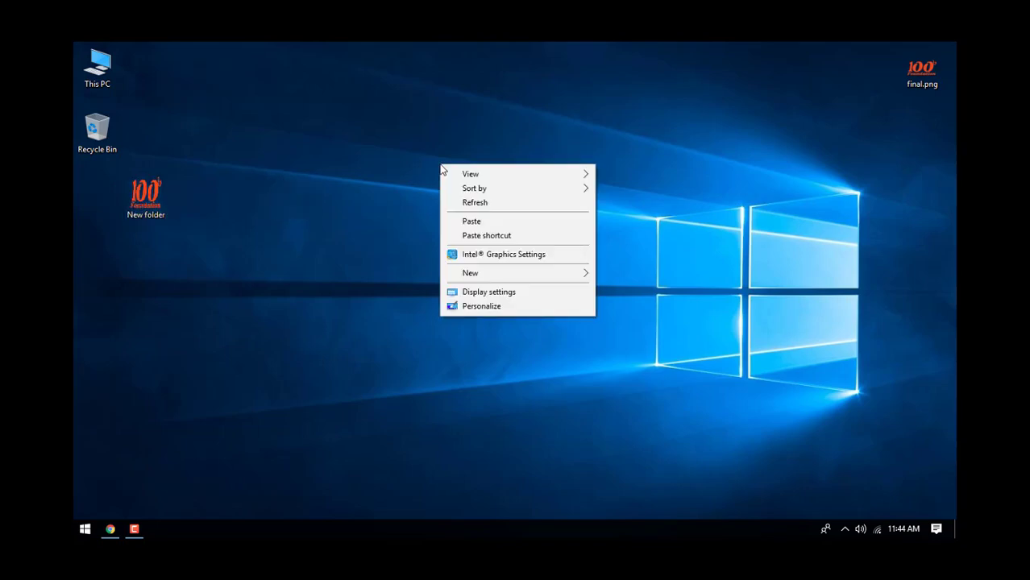
mouse_move(587, 274)
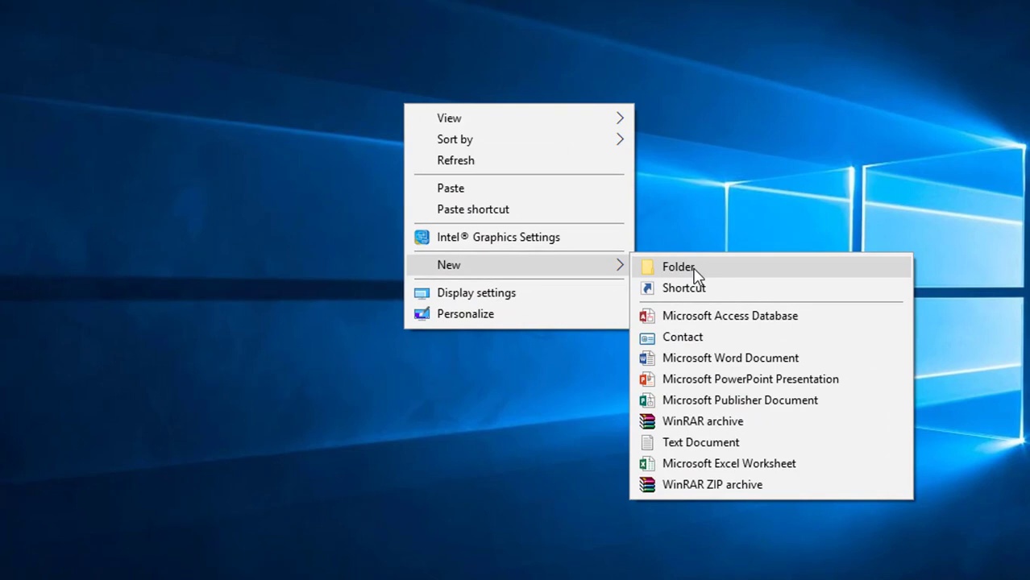
click(695, 269)
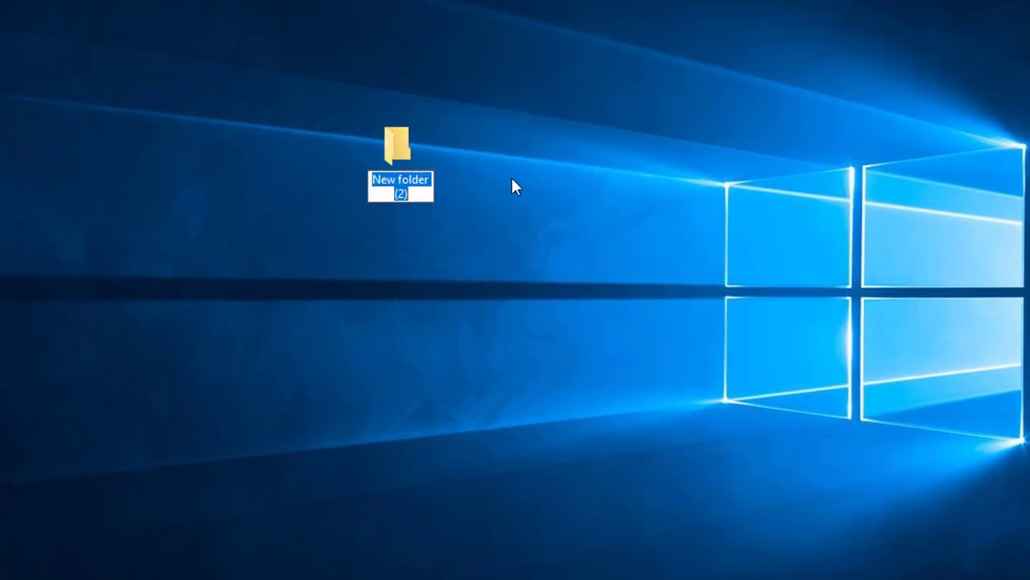
text(10)
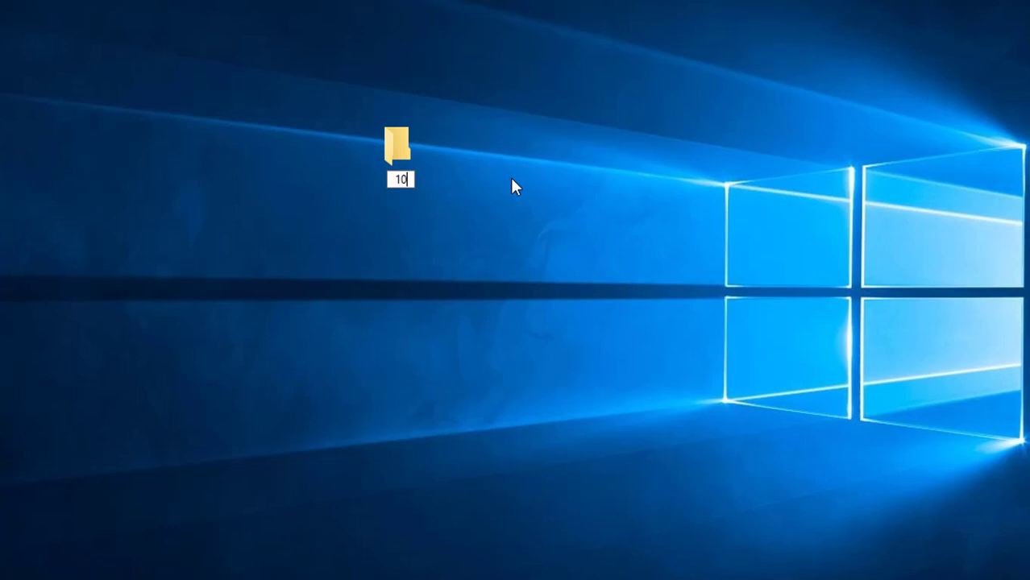
text(0taka)
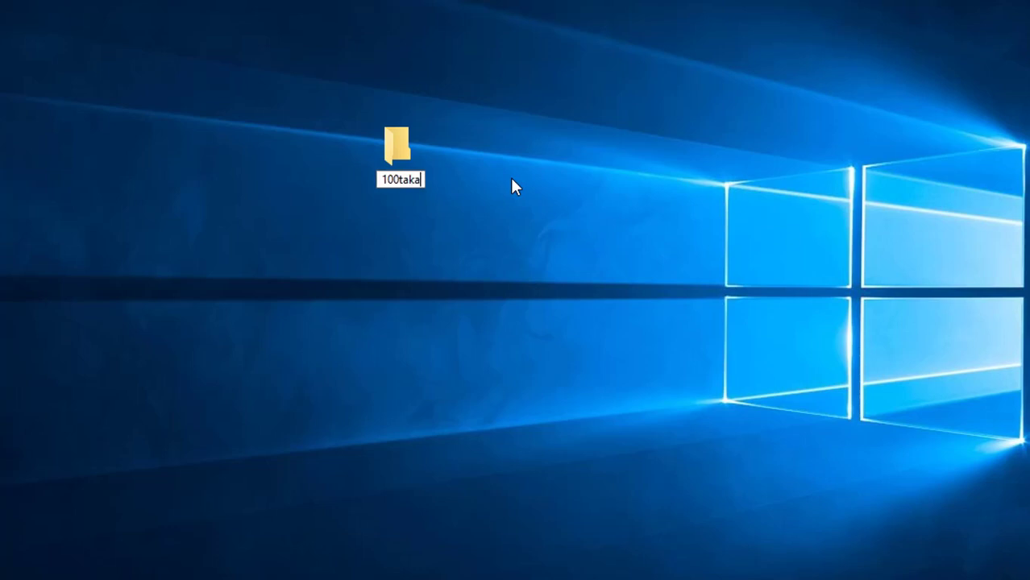
key(Return)
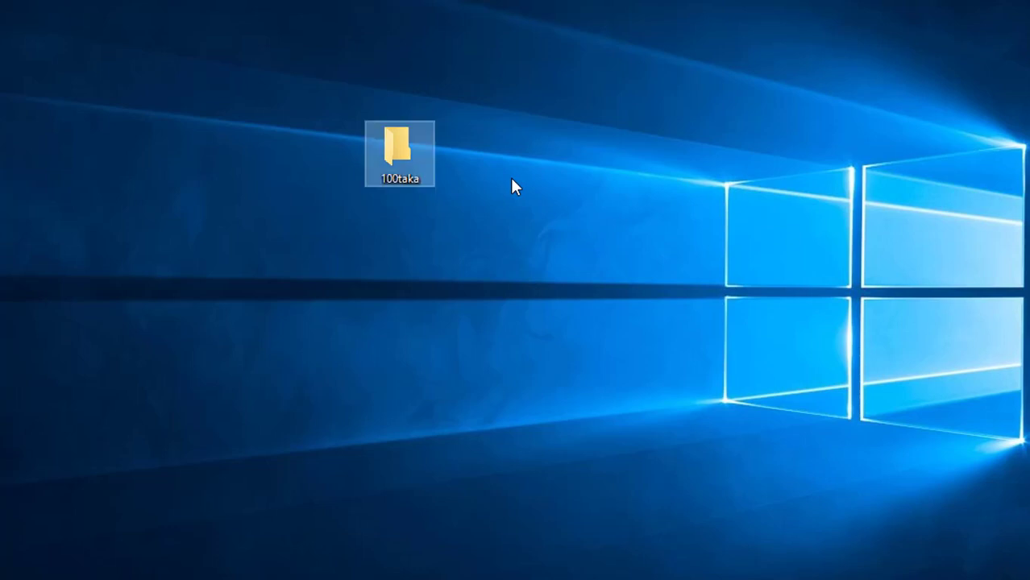
drag(409, 157, 240, 130)
Create a second desktop folder named facebook, then refresh the desktop.
right_click(378, 125)
mouse_move(566, 304)
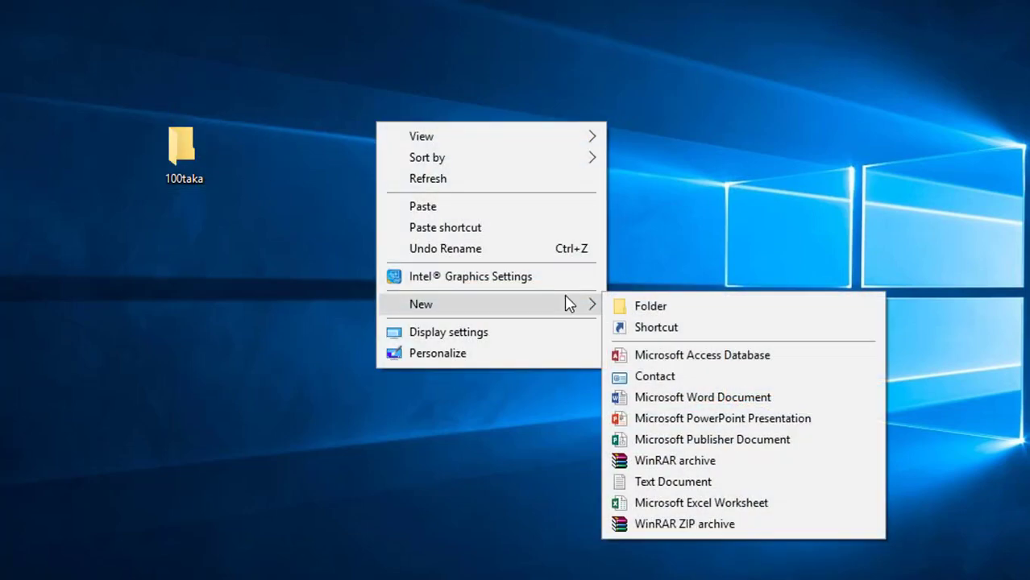
click(652, 307)
text(f)
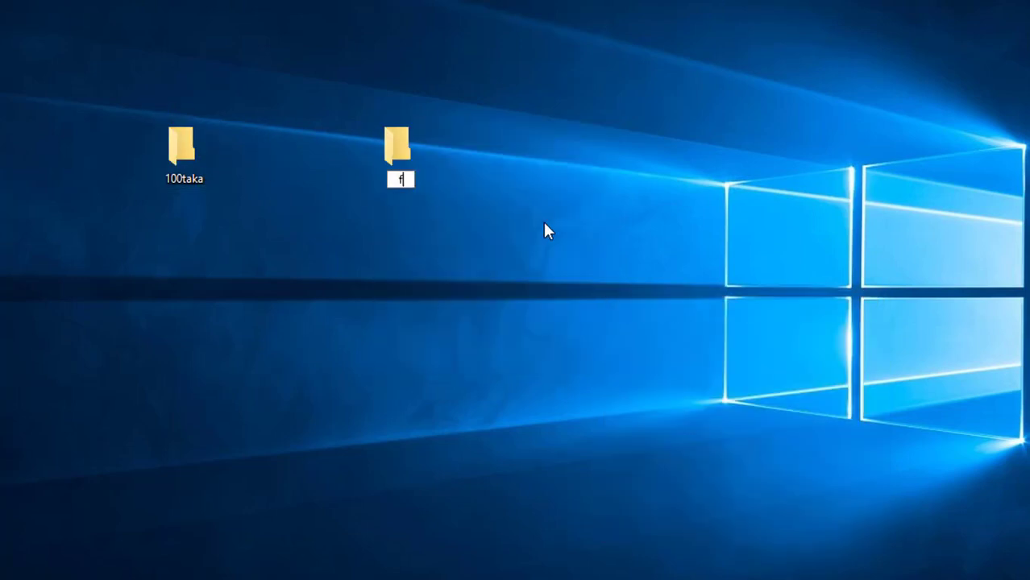
text(acebook)
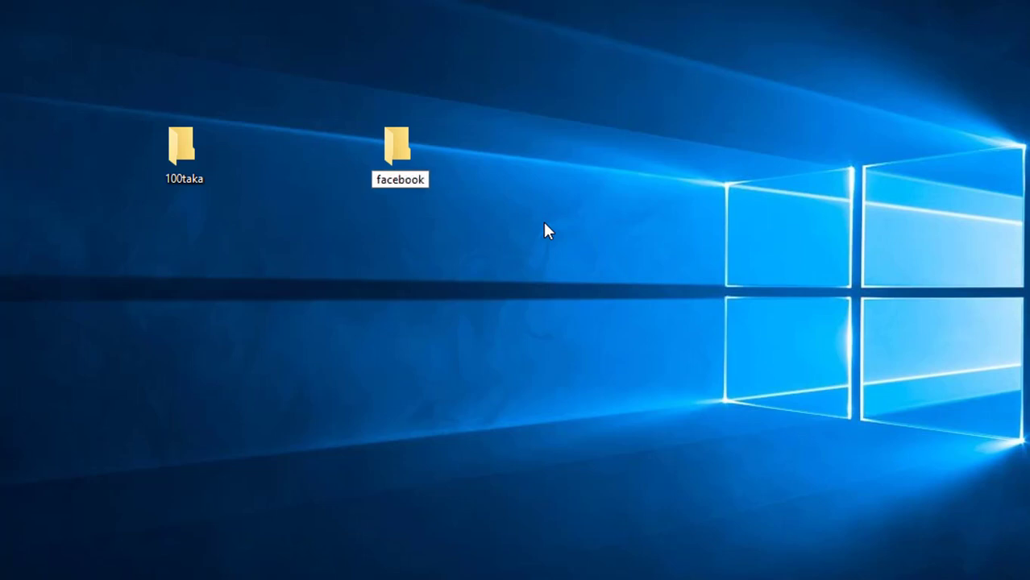
key(Return)
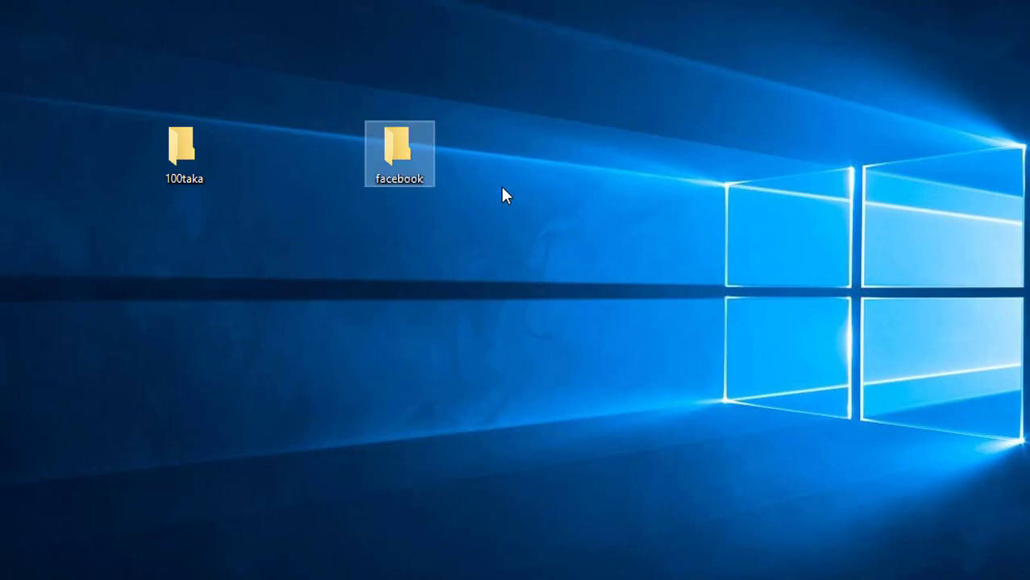
right_click(534, 143)
click(614, 203)
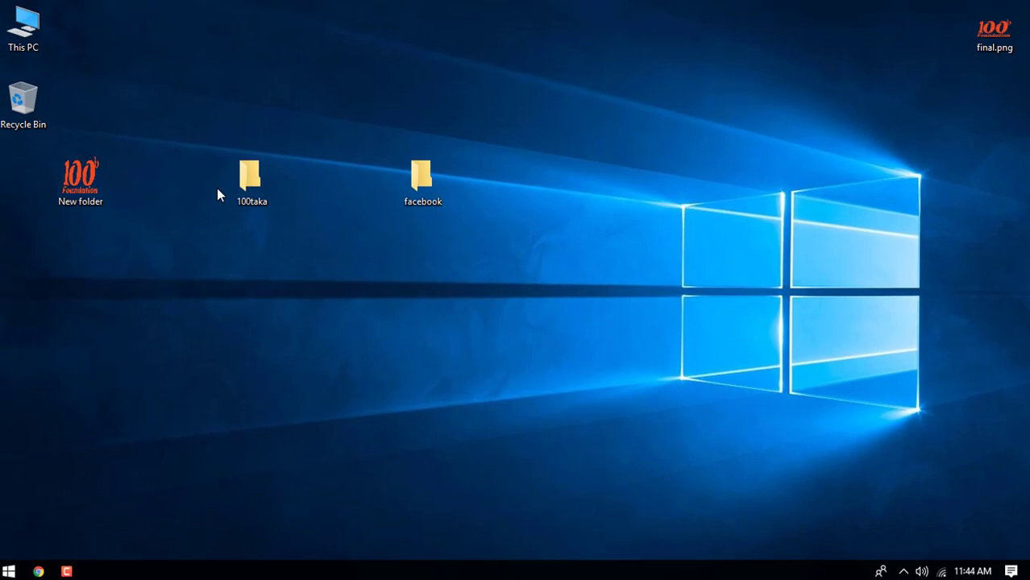
click(384, 192)
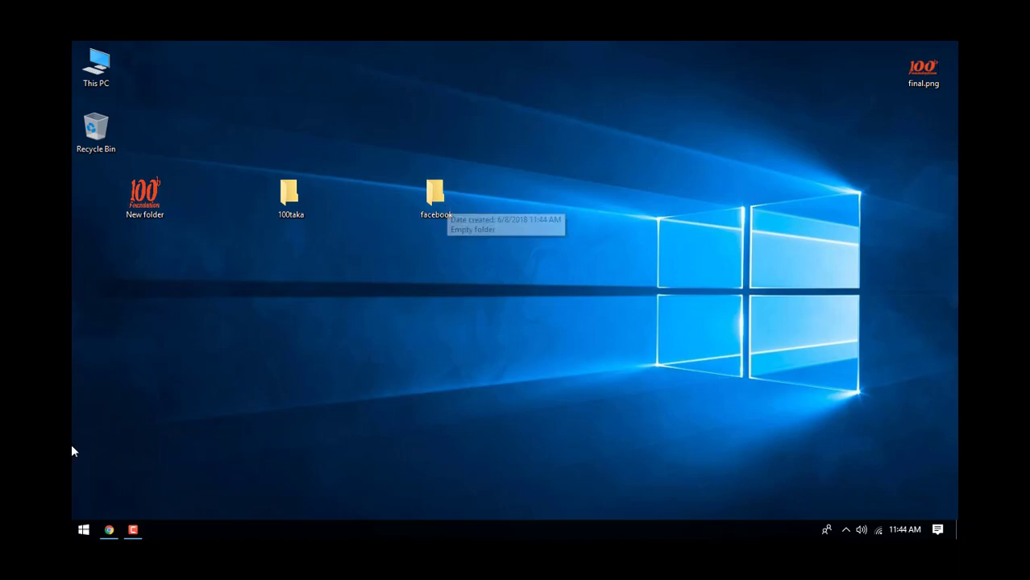
Back in Chrome, search Google for facebook and switch to image results.
click(108, 530)
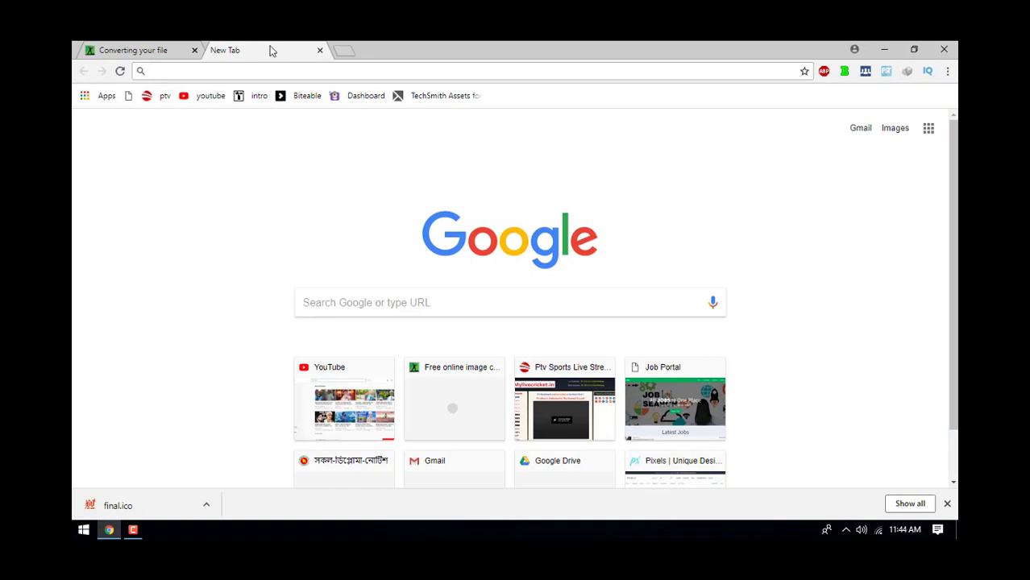
text(facebook.com)
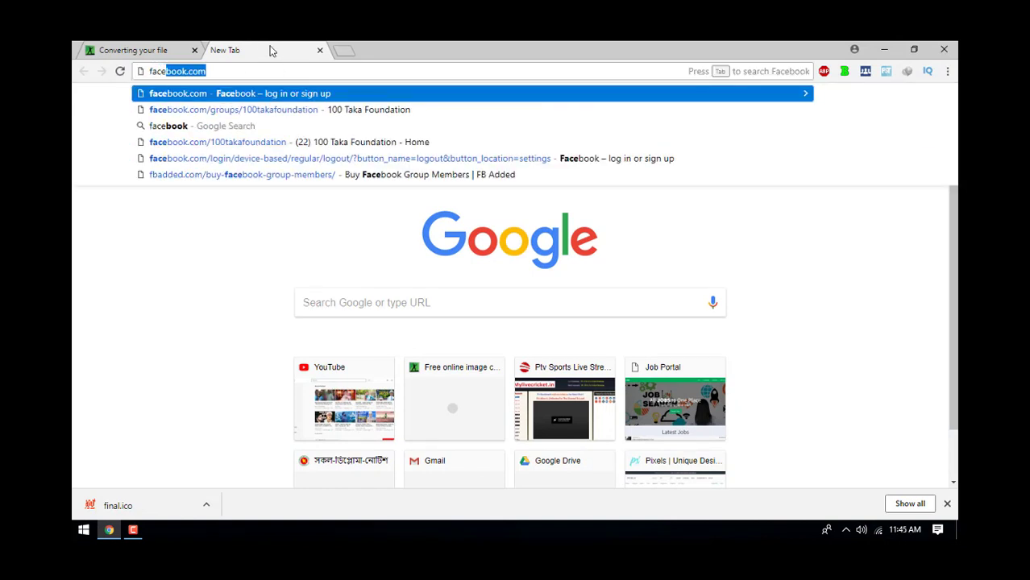
click(241, 127)
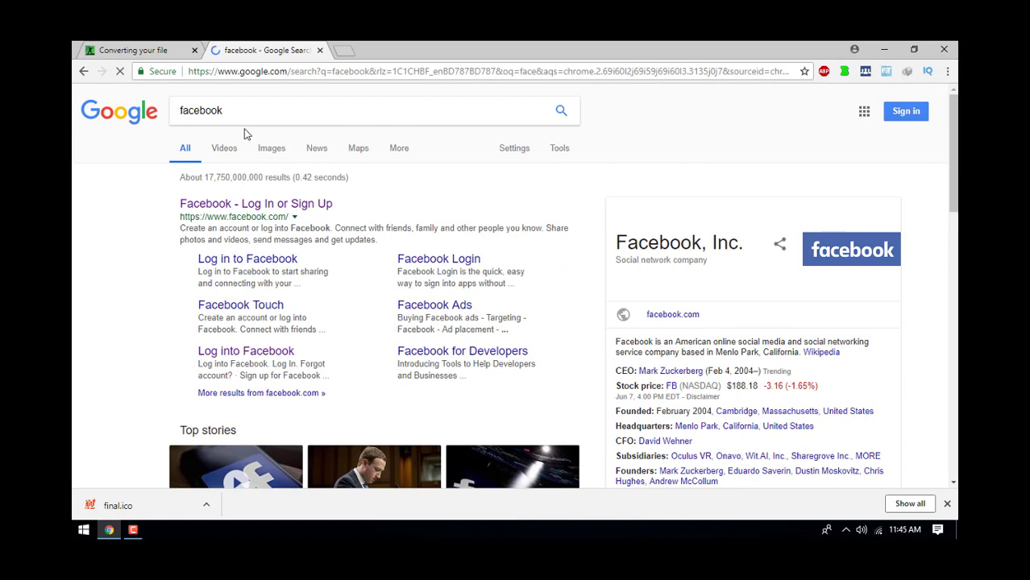
click(275, 157)
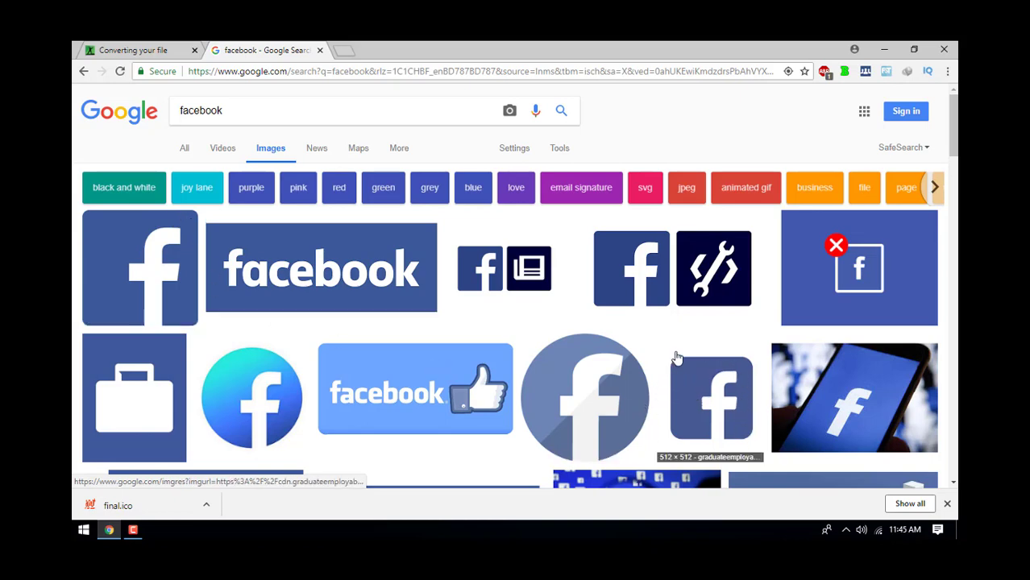
Preview the square blue 512 × 512 facebook-logo image.
scroll(385, 294, down, 1)
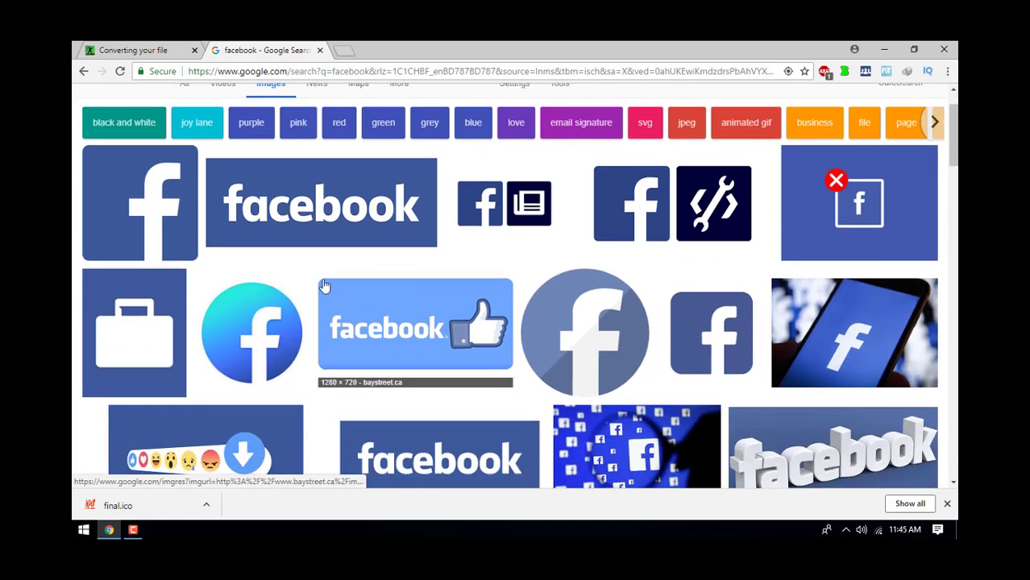
click(119, 199)
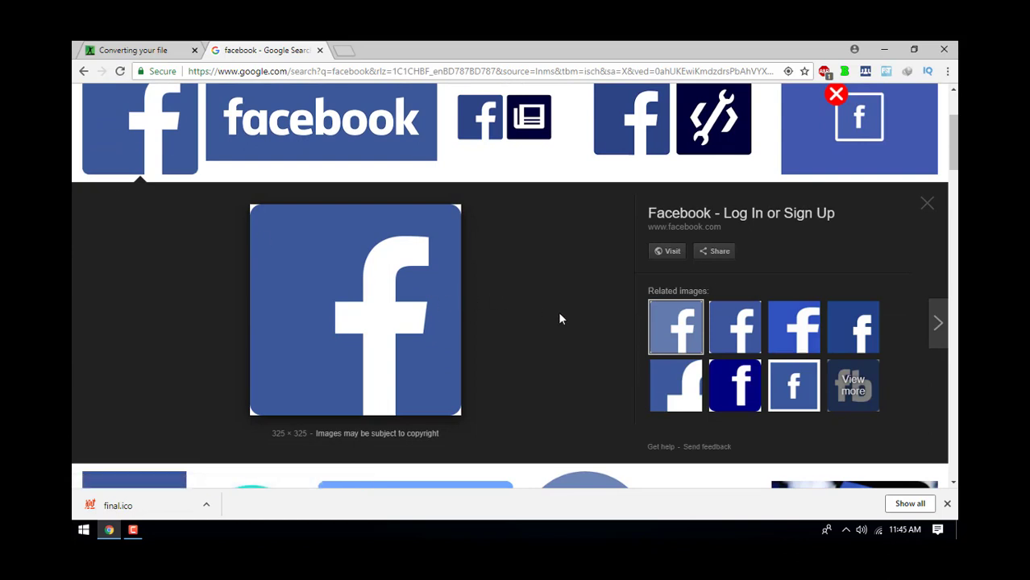
scroll(391, 269, down, 2)
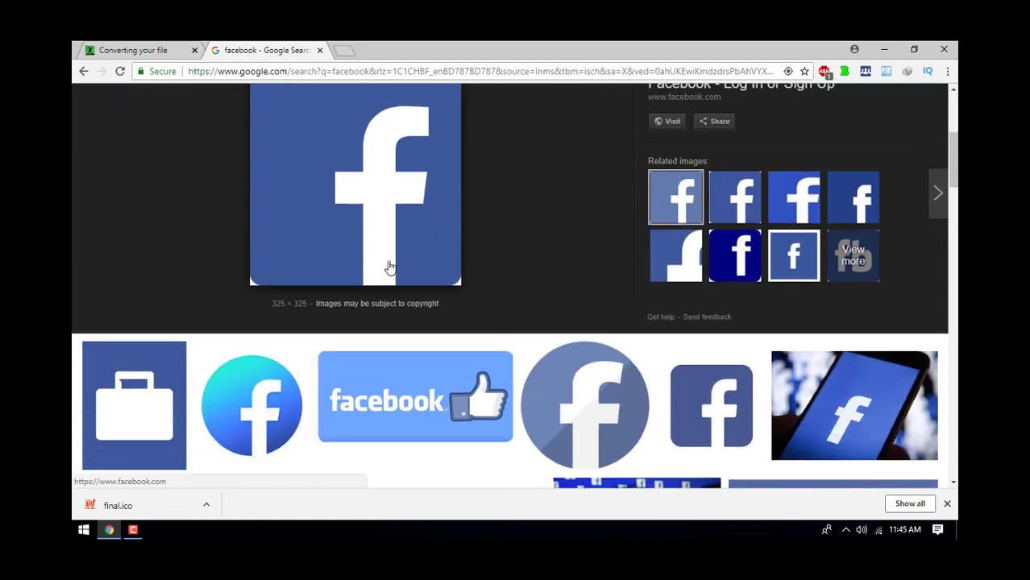
scroll(389, 266, down, 3)
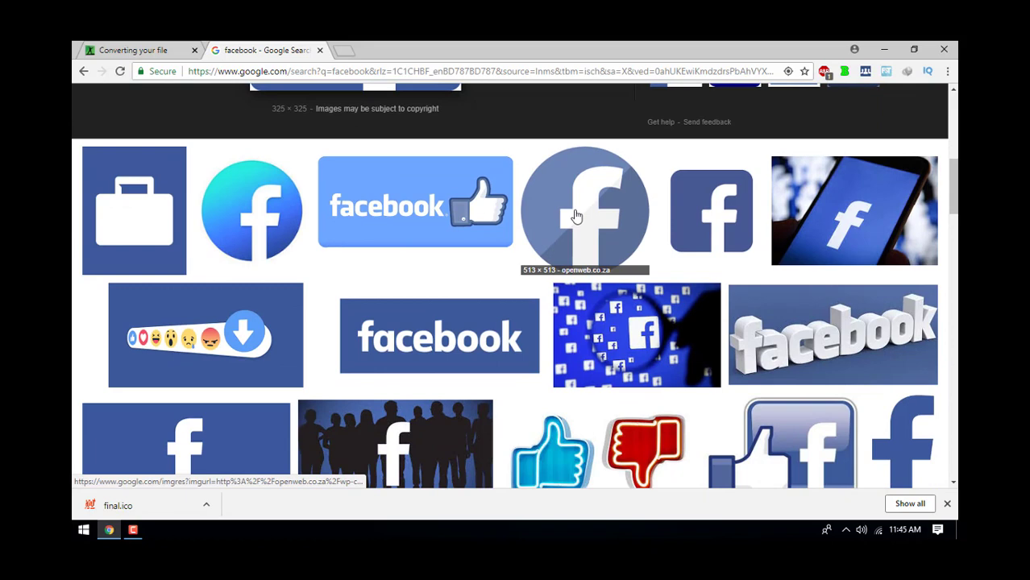
click(711, 211)
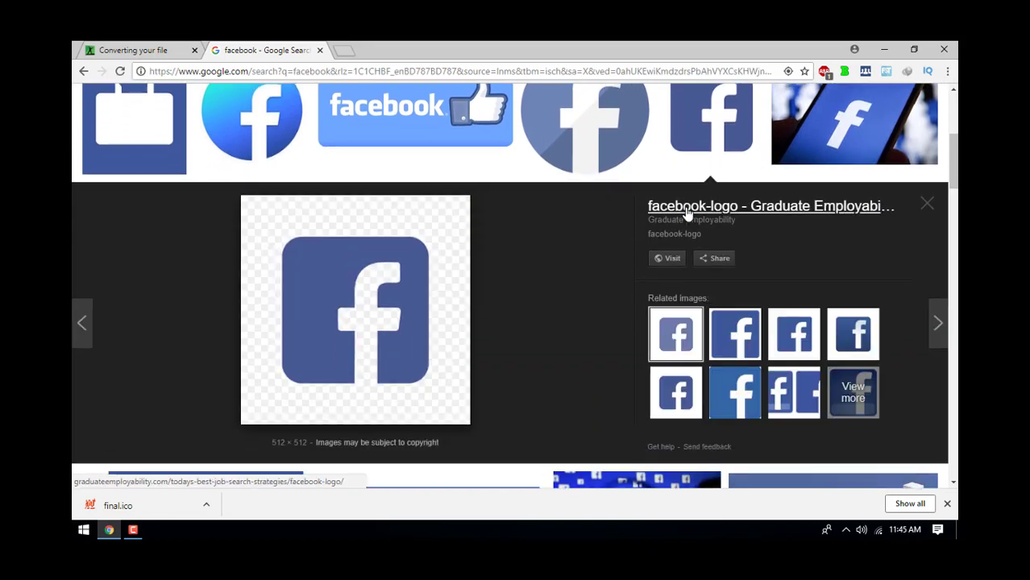
Save the facebook logo image to the Desktop as facebook-logo.png and close the downloads bar.
right_click(319, 280)
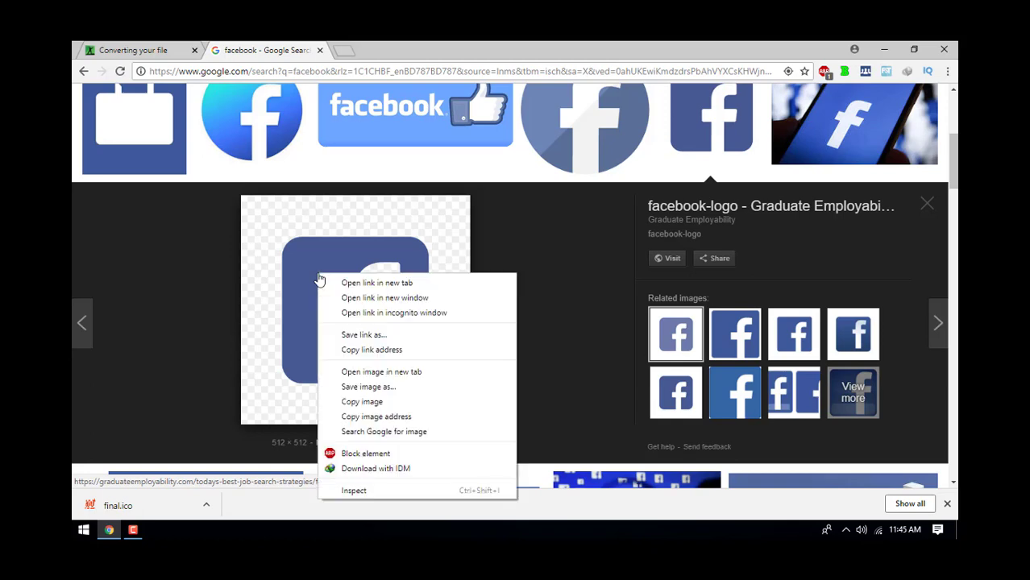
click(378, 390)
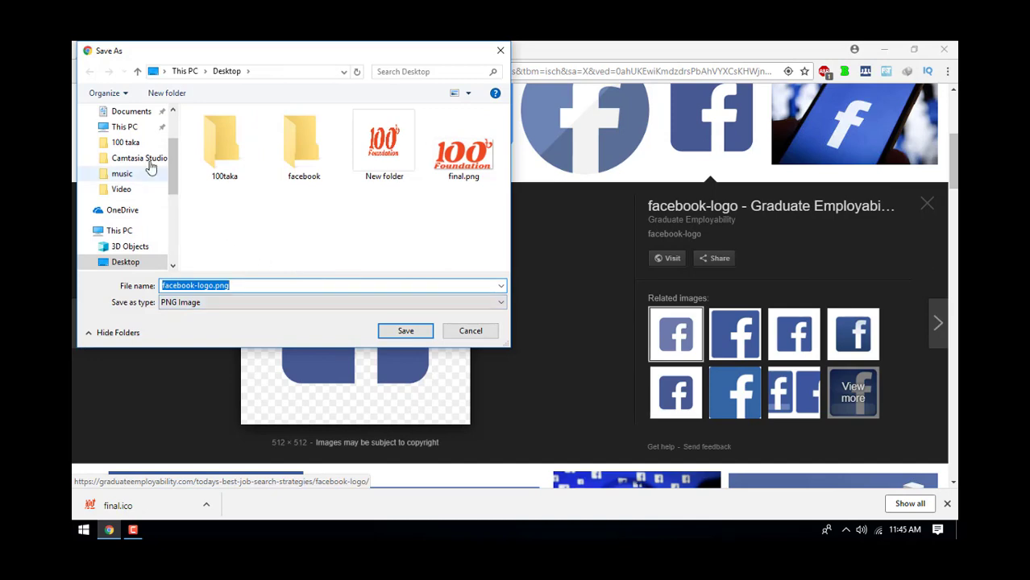
click(126, 261)
click(405, 331)
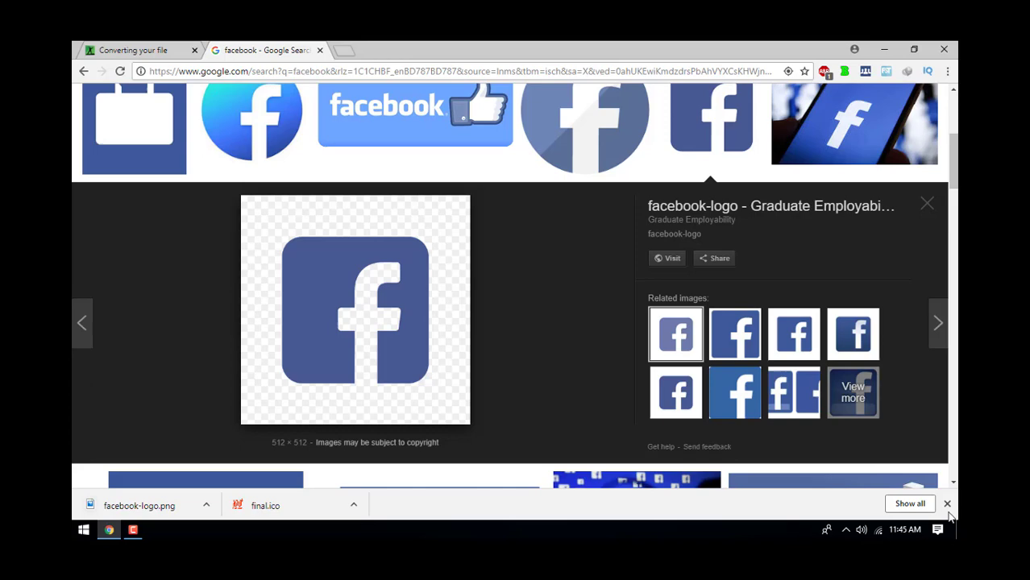
click(947, 504)
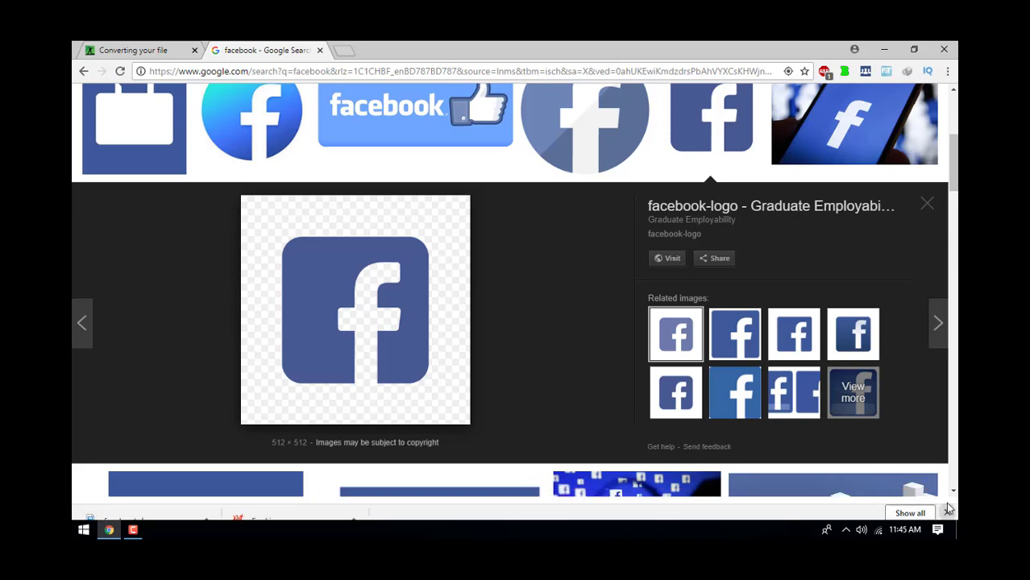
With Chrome minimized, drag facebook-logo.png to the right side of the desktop and refresh.
click(884, 49)
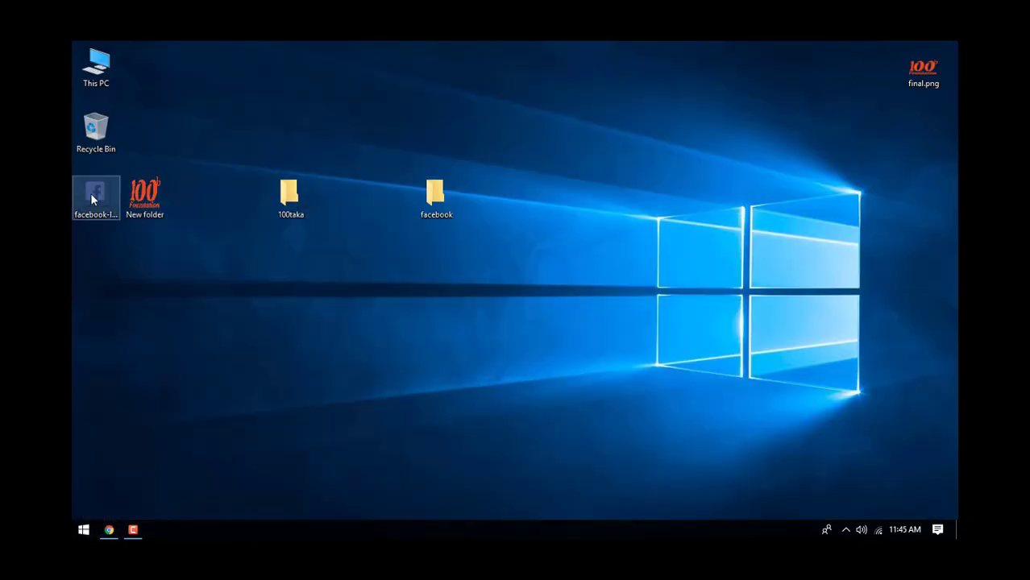
drag(91, 193, 480, 258)
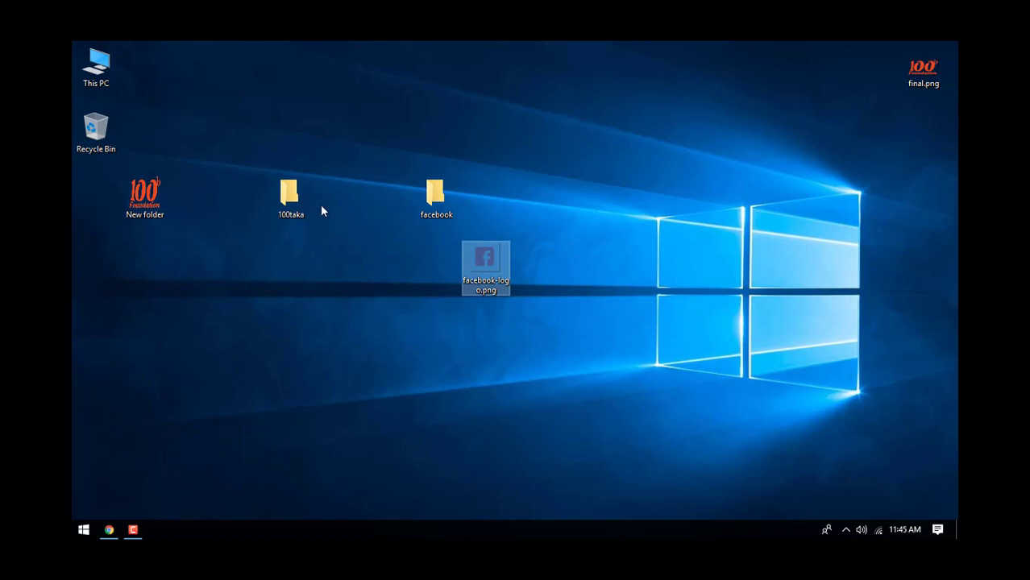
click(517, 222)
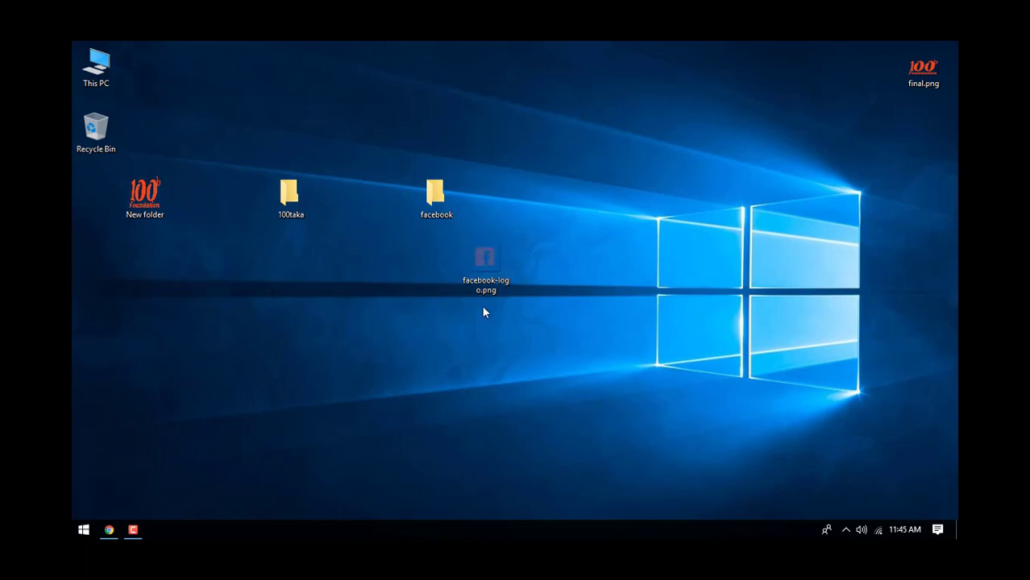
drag(481, 274, 677, 277)
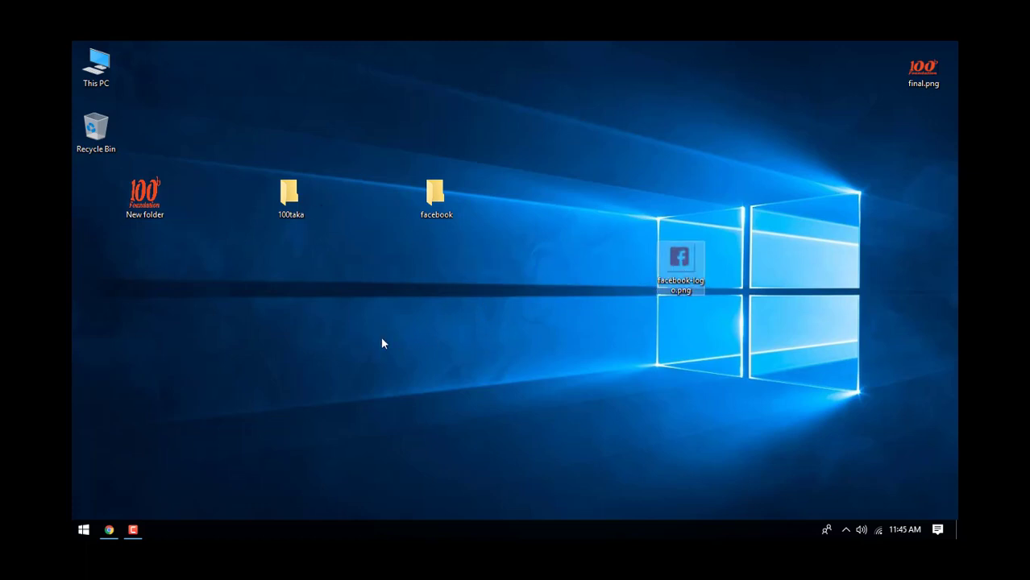
right_click(379, 256)
click(398, 294)
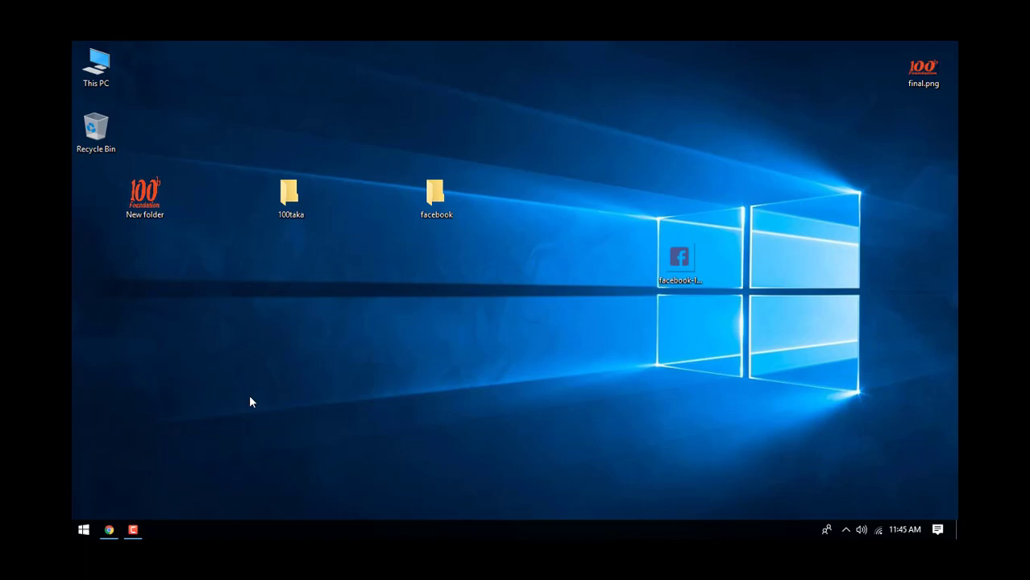
Restore Chrome and switch to the online-convert 'Converting your file' result tab.
click(108, 530)
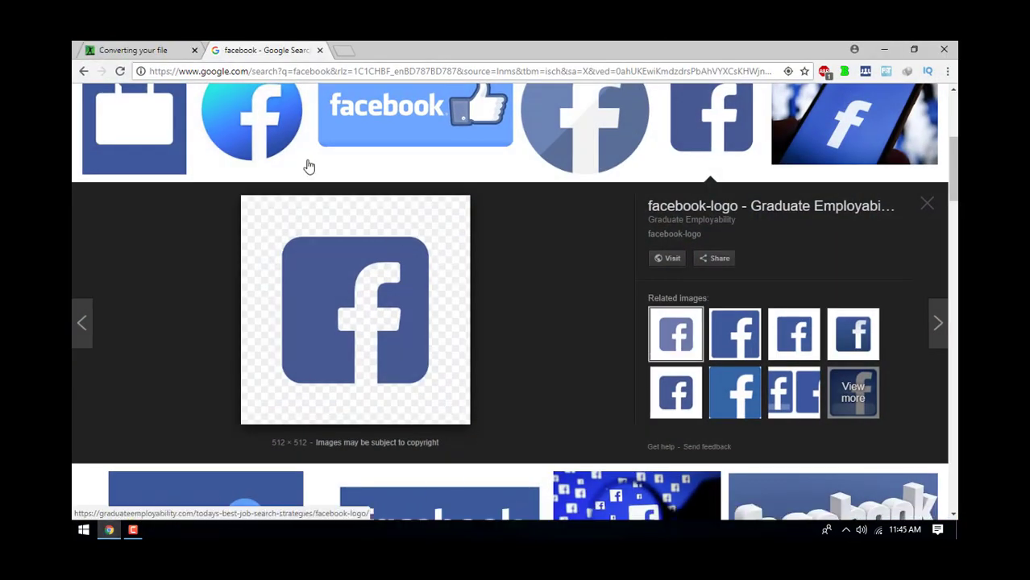
click(110, 46)
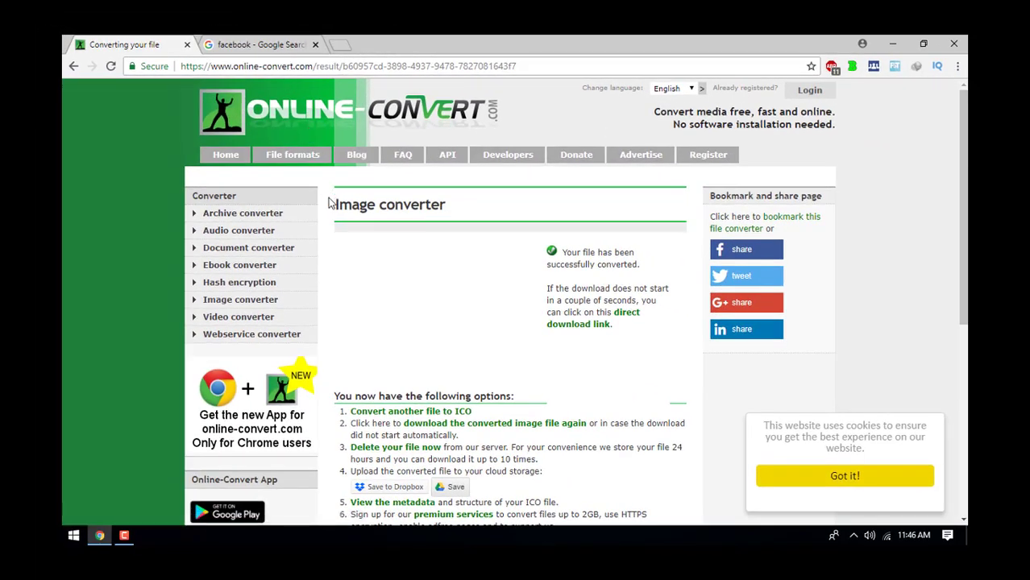
Go to Image converter, then Convert to ICO on Online-Convert.
click(231, 305)
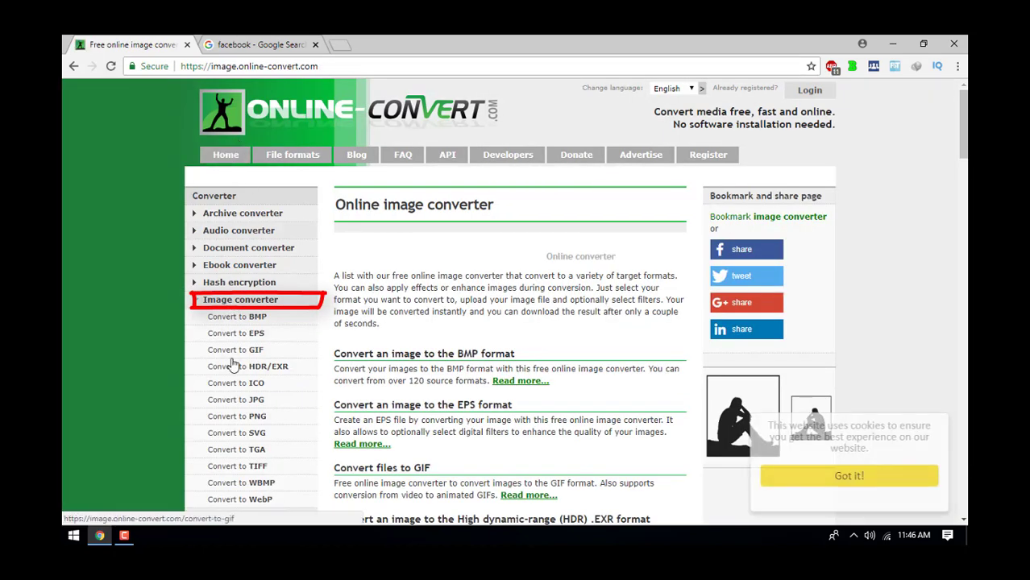
scroll(238, 359, down, 1)
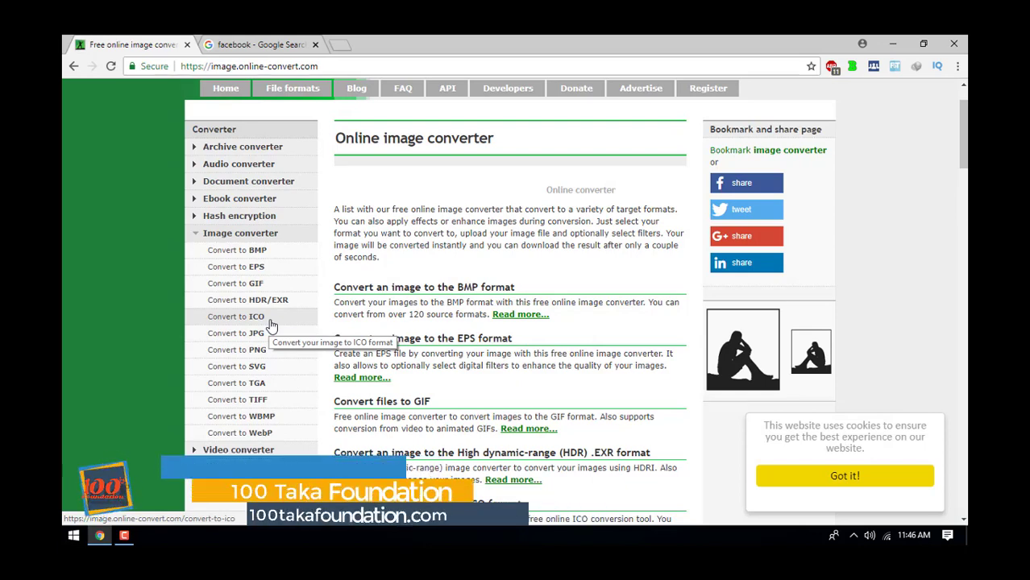
click(271, 326)
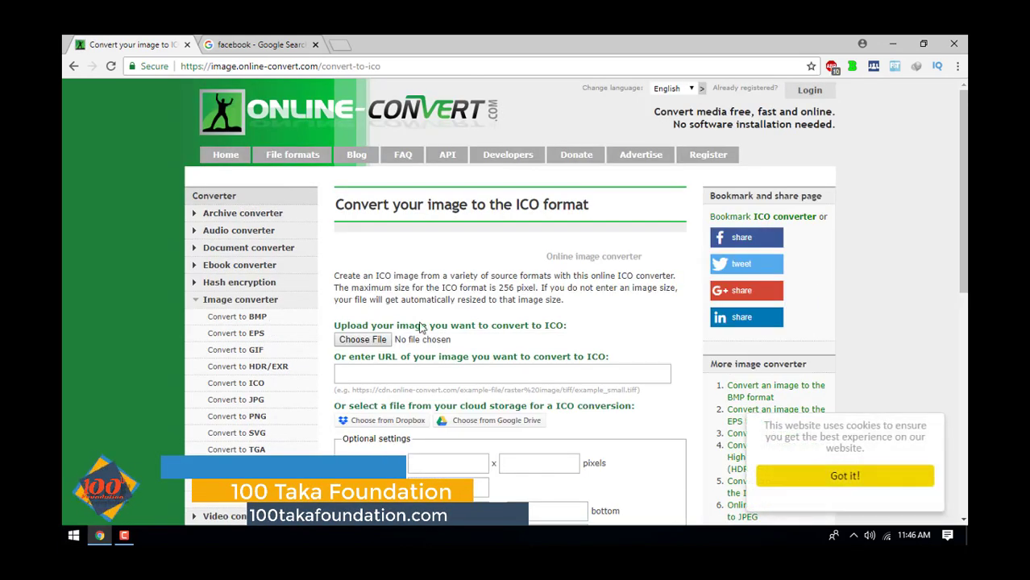
scroll(420, 326, down, 1)
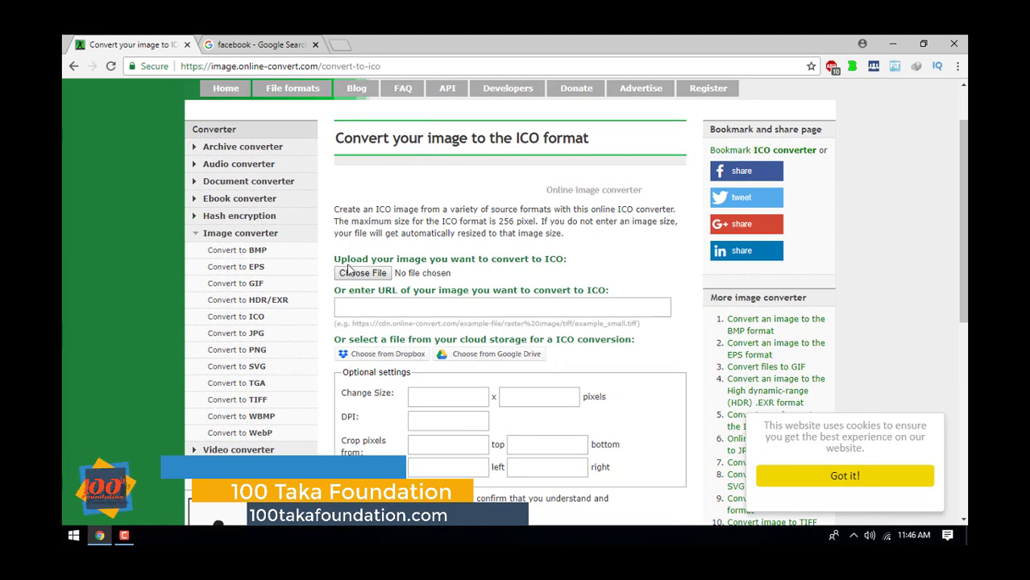
Upload facebook-logo.png from the Desktop and convert it to ICO.
click(365, 277)
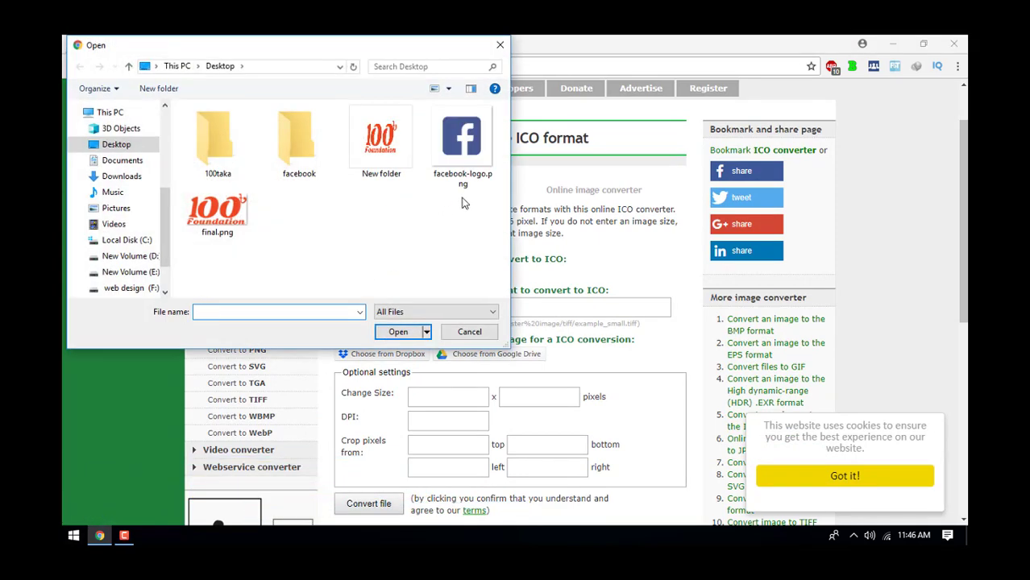
click(467, 146)
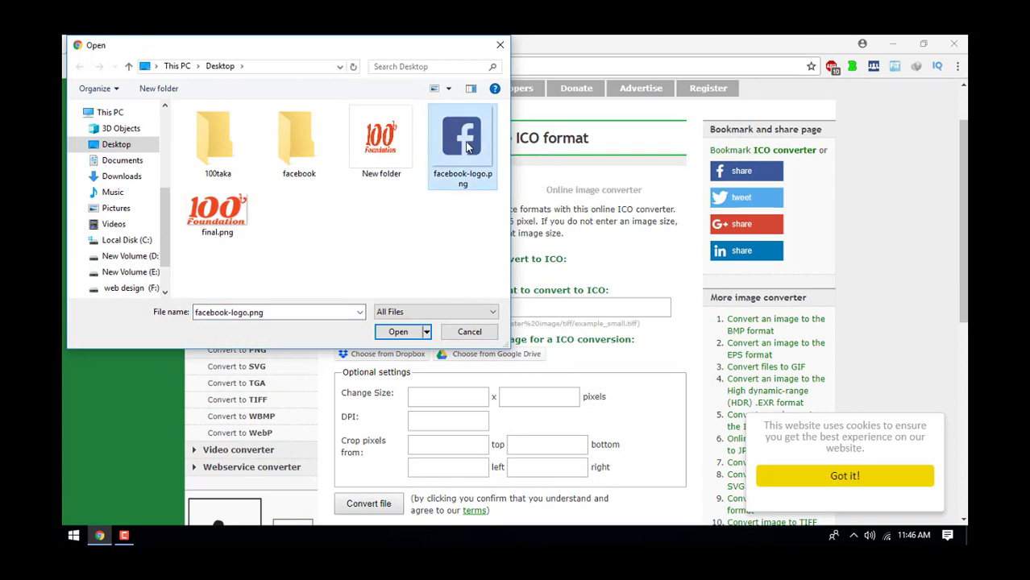
click(398, 333)
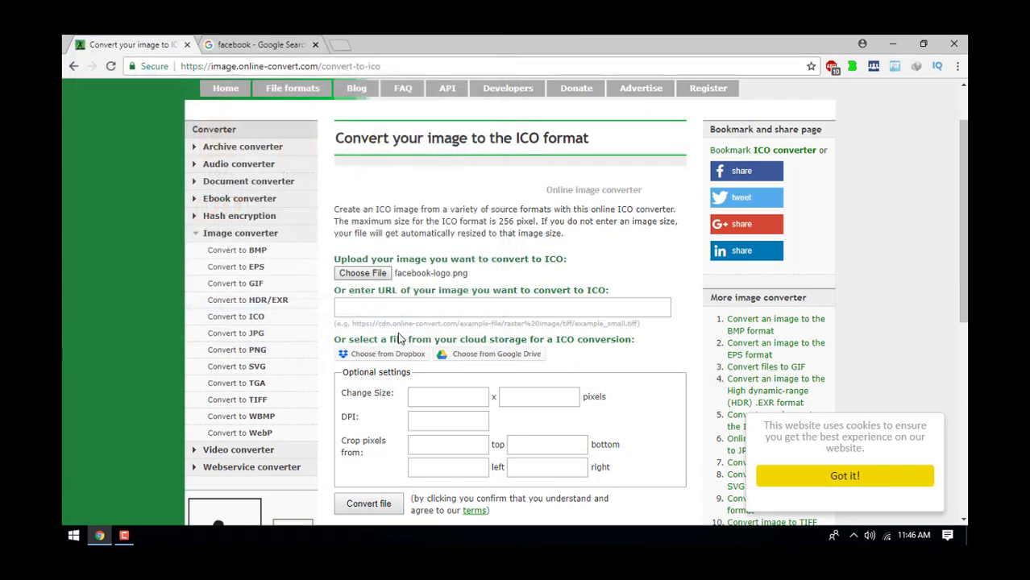
scroll(514, 233, down, 3)
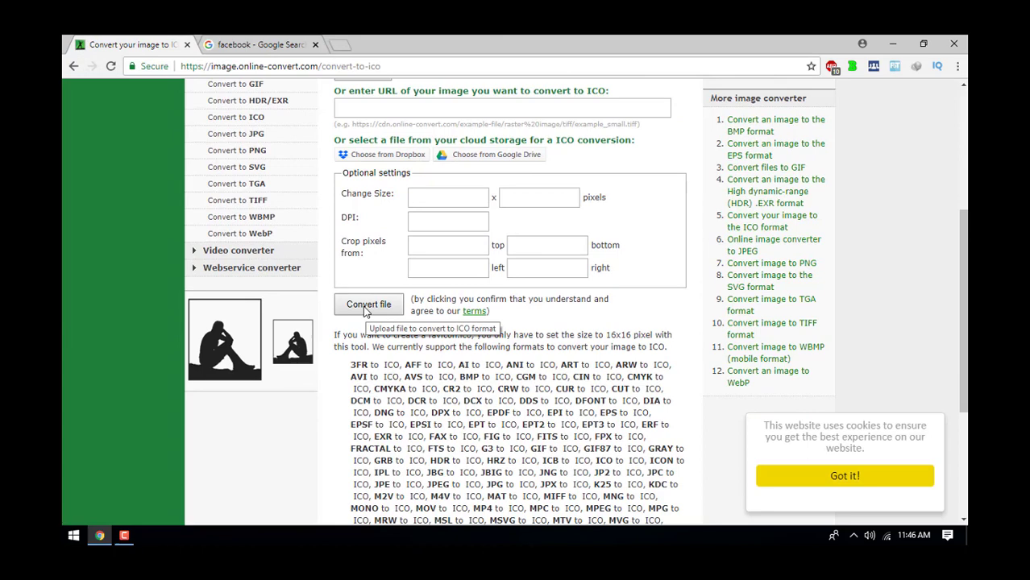
click(362, 312)
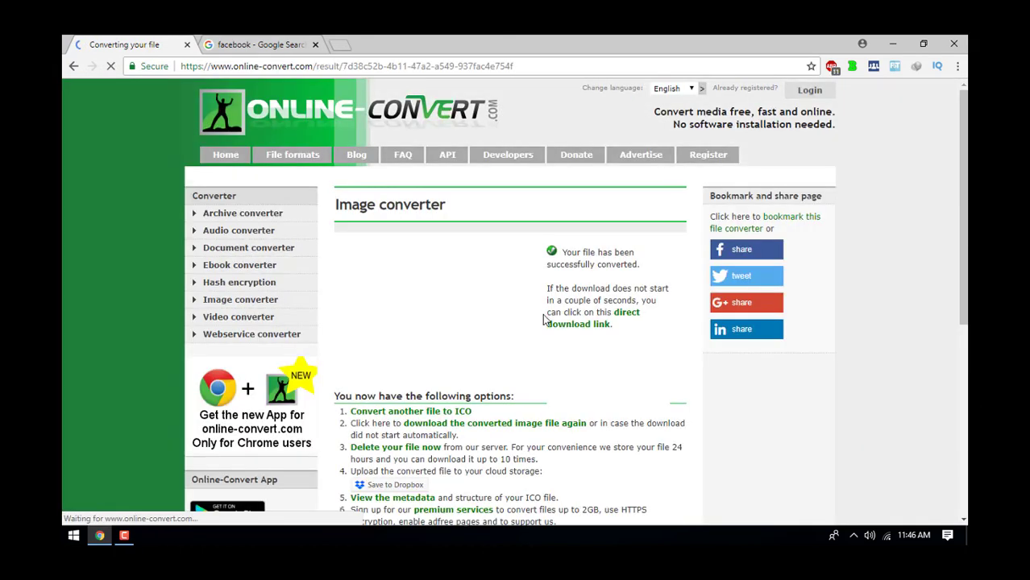
Show the downloaded facebook-logo.ico in its folder from the downloads bar.
scroll(434, 369, down, 1)
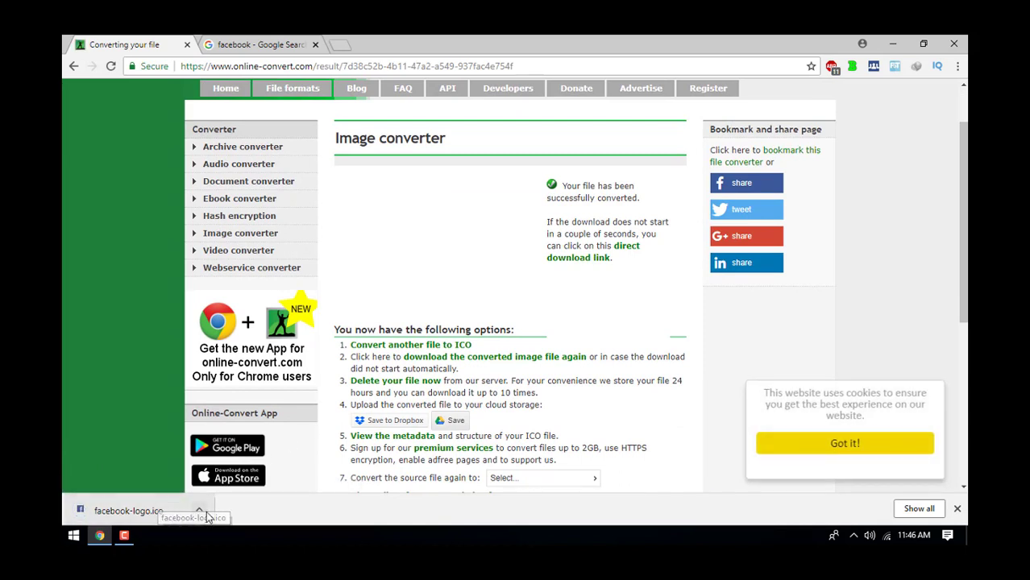
click(197, 511)
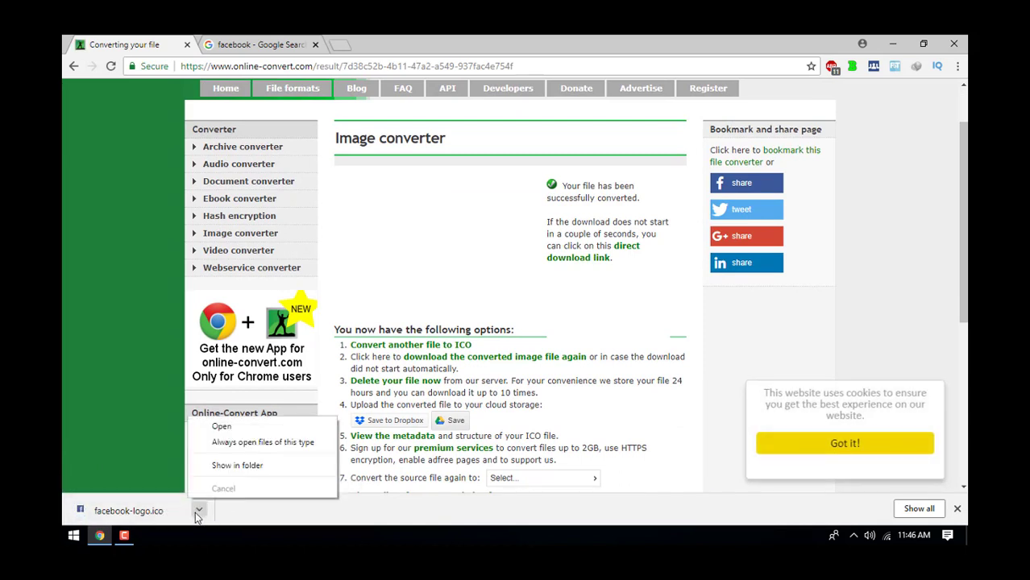
click(242, 466)
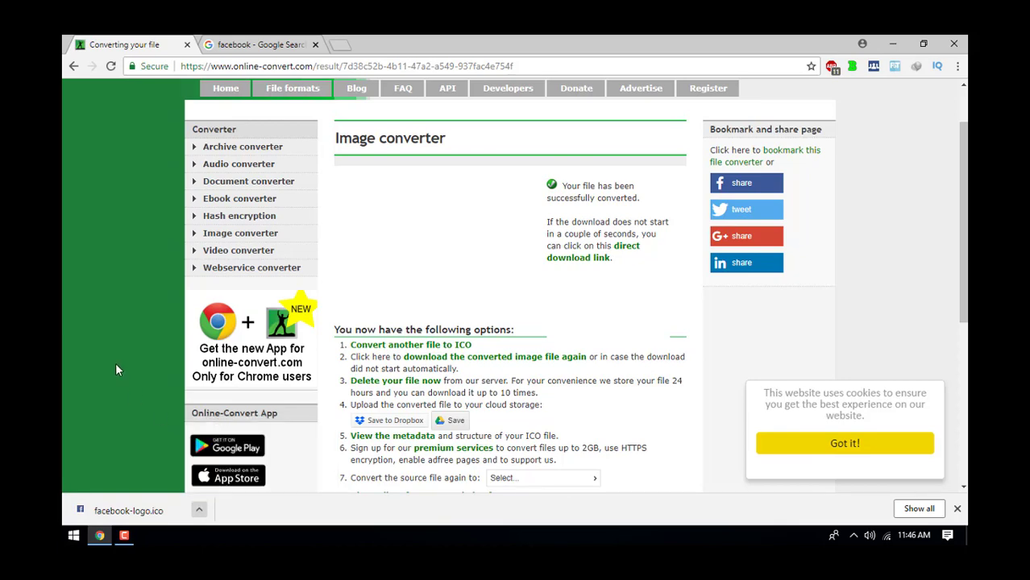
Upload final.png on the Convert to ICO page and convert it to final.ico.
click(240, 235)
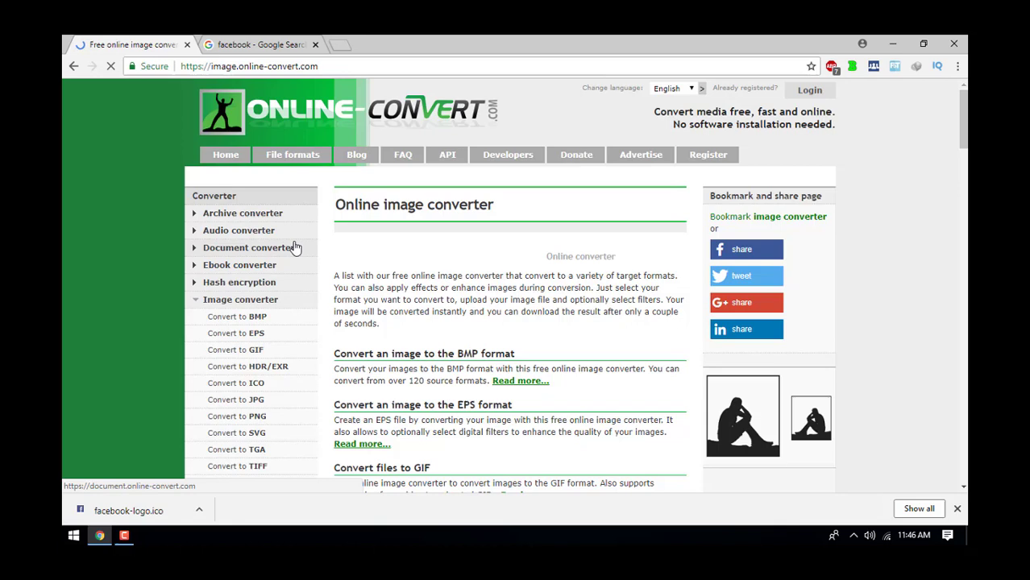
scroll(387, 317, down, 2)
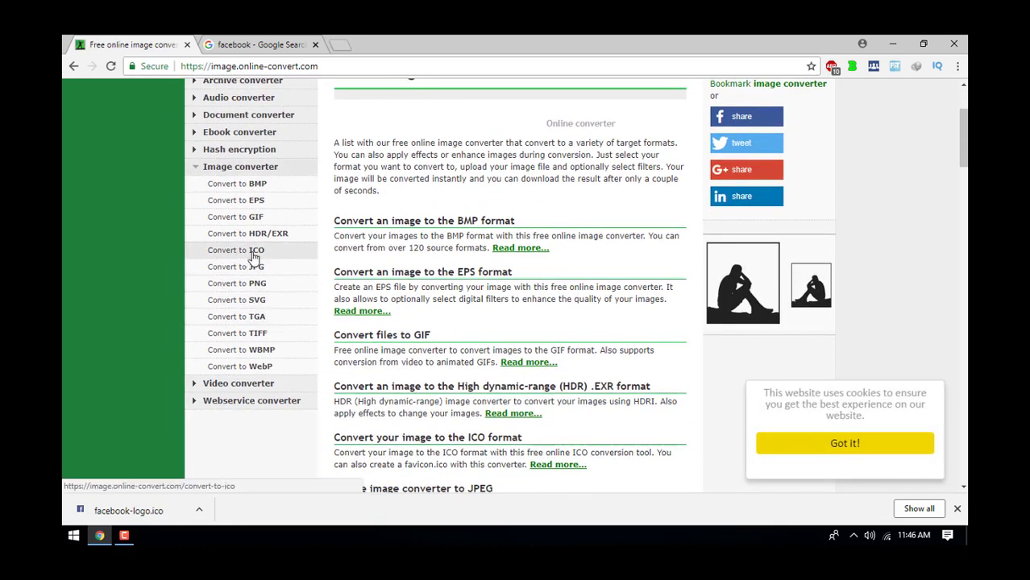
click(254, 252)
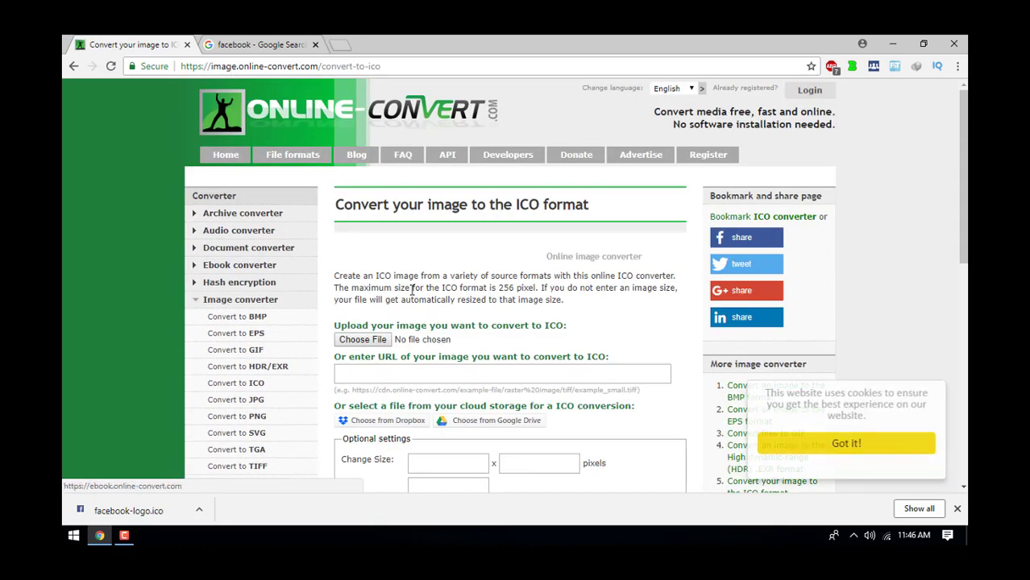
scroll(361, 282, down, 2)
click(363, 207)
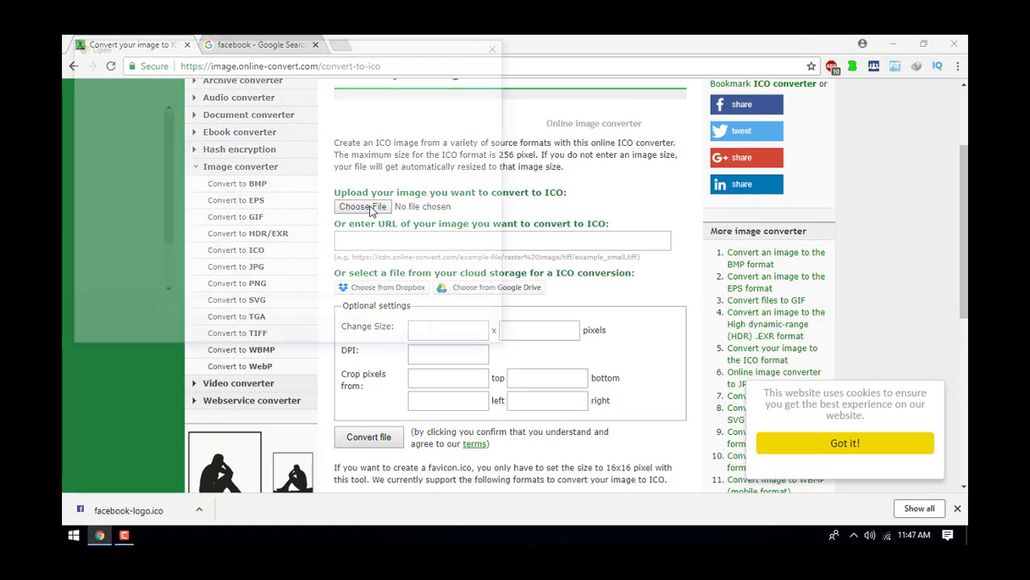
click(214, 208)
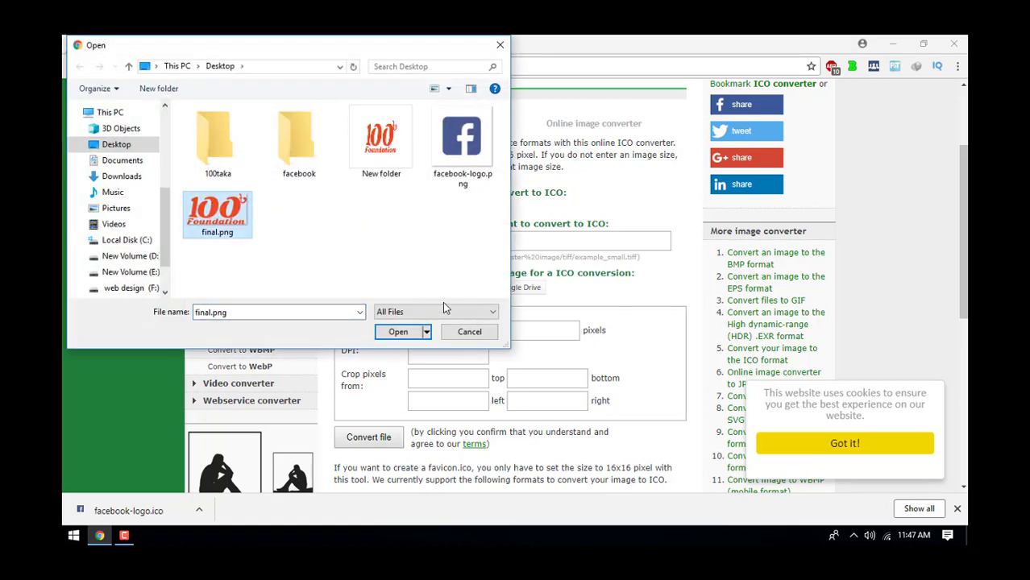
click(392, 332)
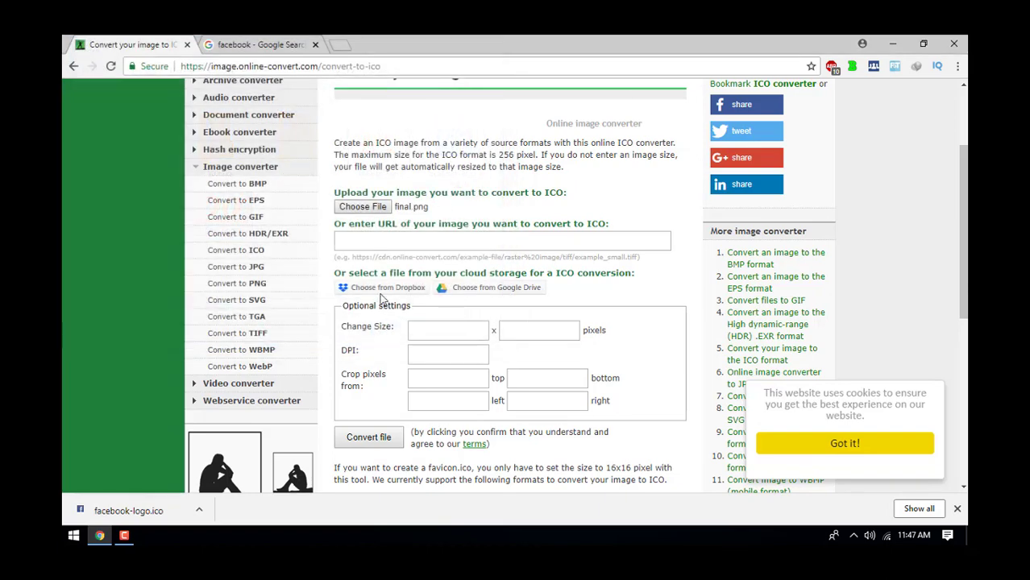
click(369, 438)
Return to the Image converter page and minimize Chrome to reveal the desktop.
scroll(411, 406, down, 1)
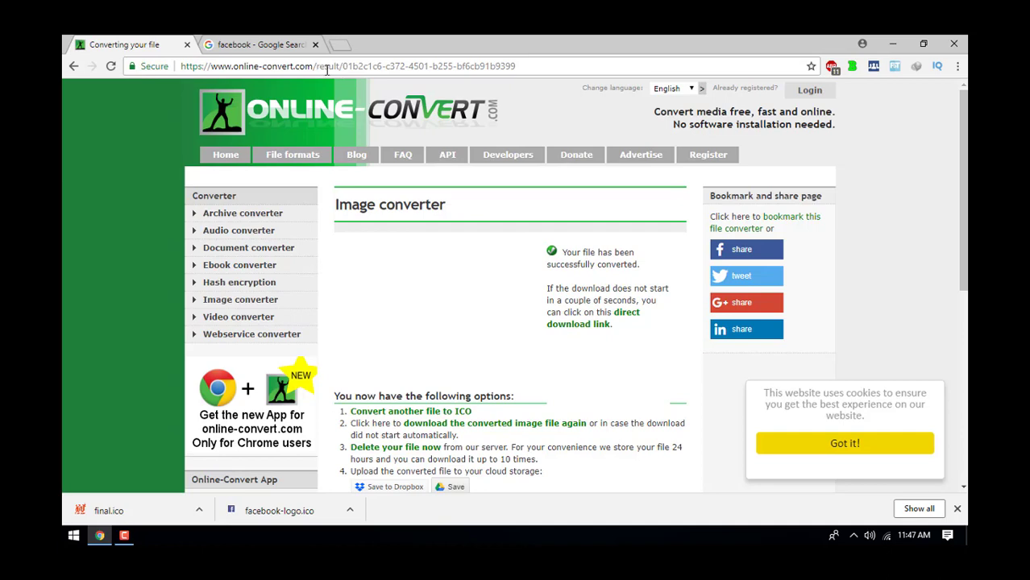
click(246, 300)
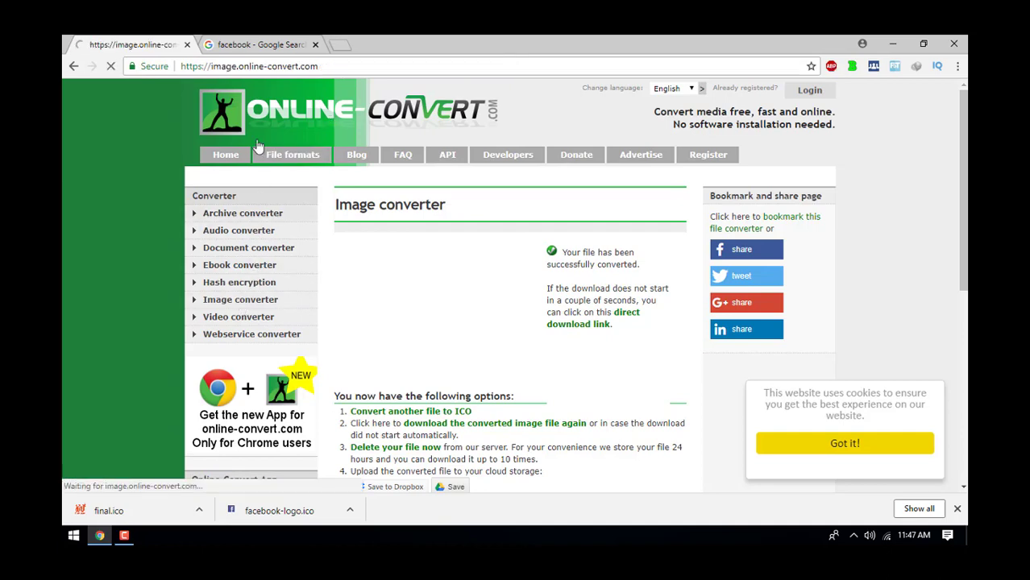
click(894, 44)
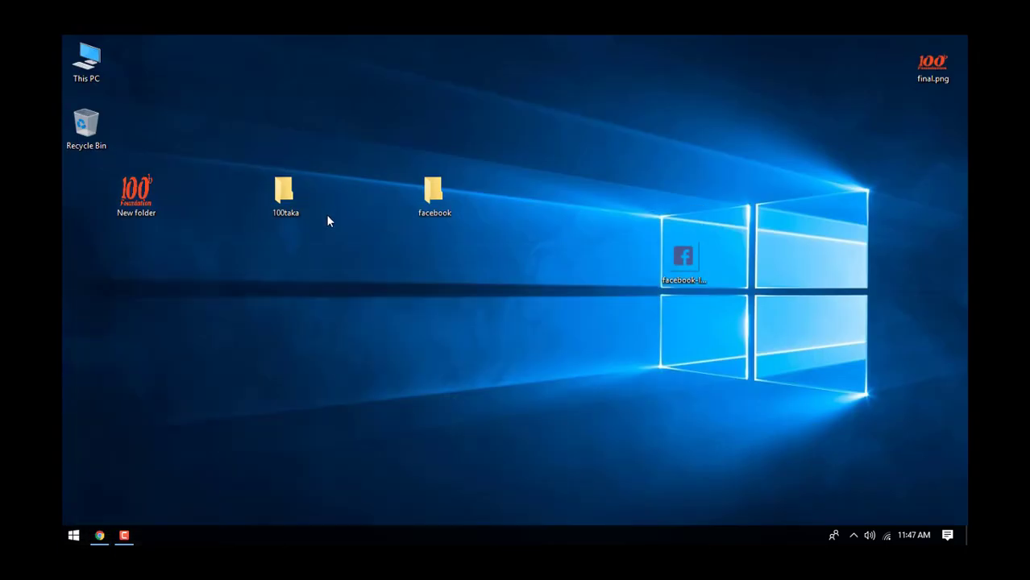
Open This PC and go into the Downloads folder.
double_click(89, 71)
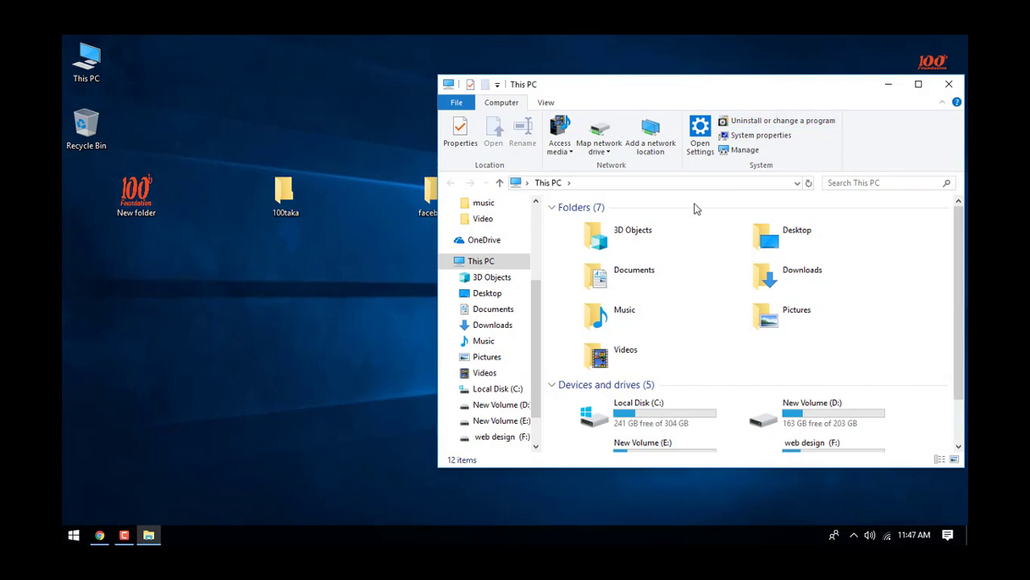
double_click(783, 275)
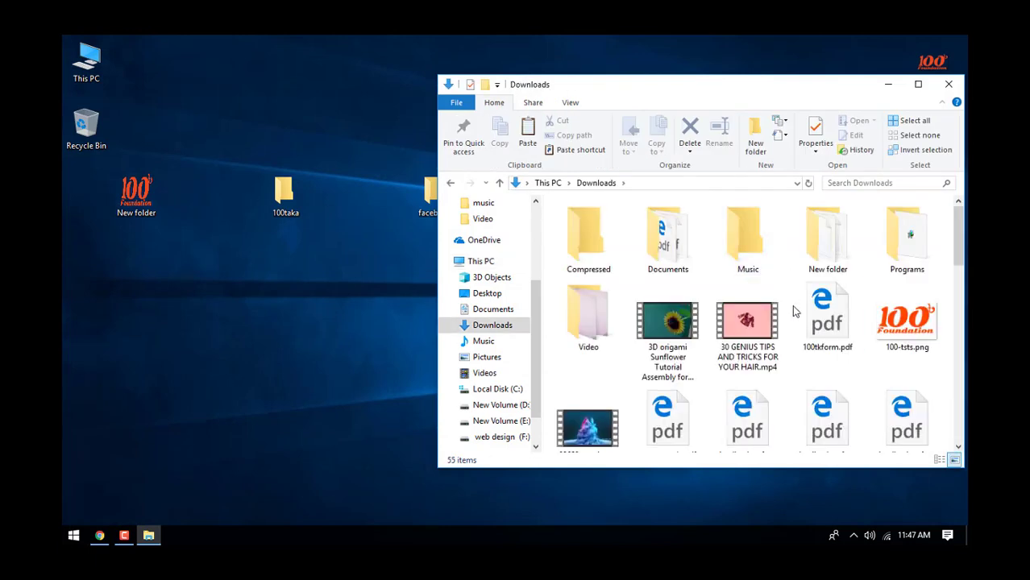
scroll(794, 312, down, 3)
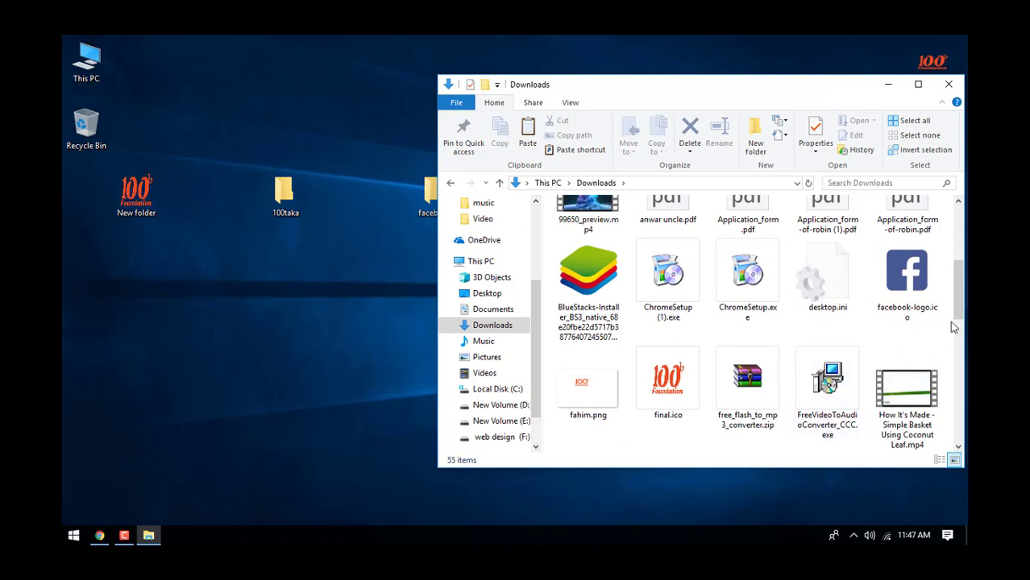
Drag facebook-logo.ico and final.ico onto the desktop, then close Explorer.
click(890, 284)
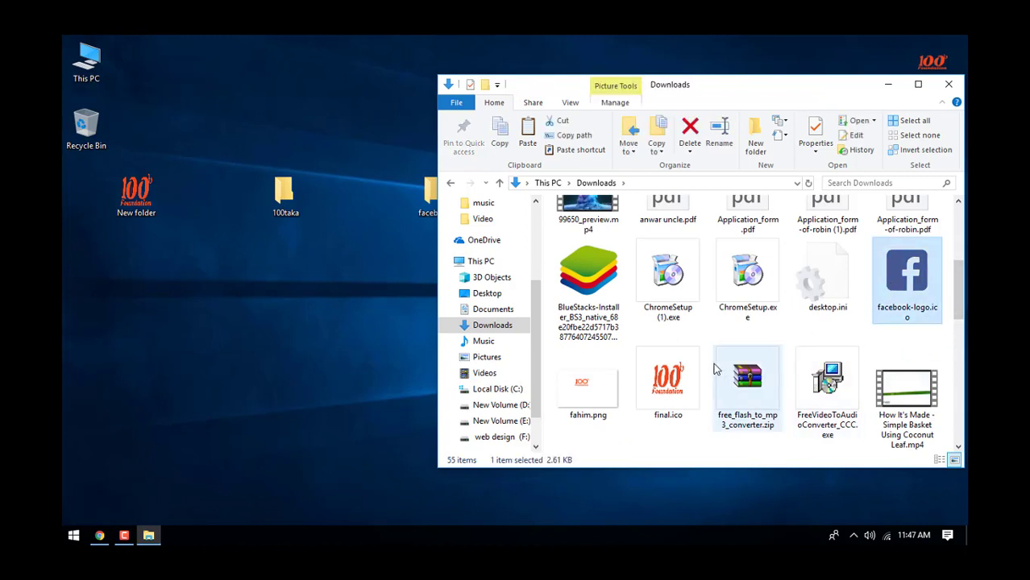
ctrl+click(670, 384)
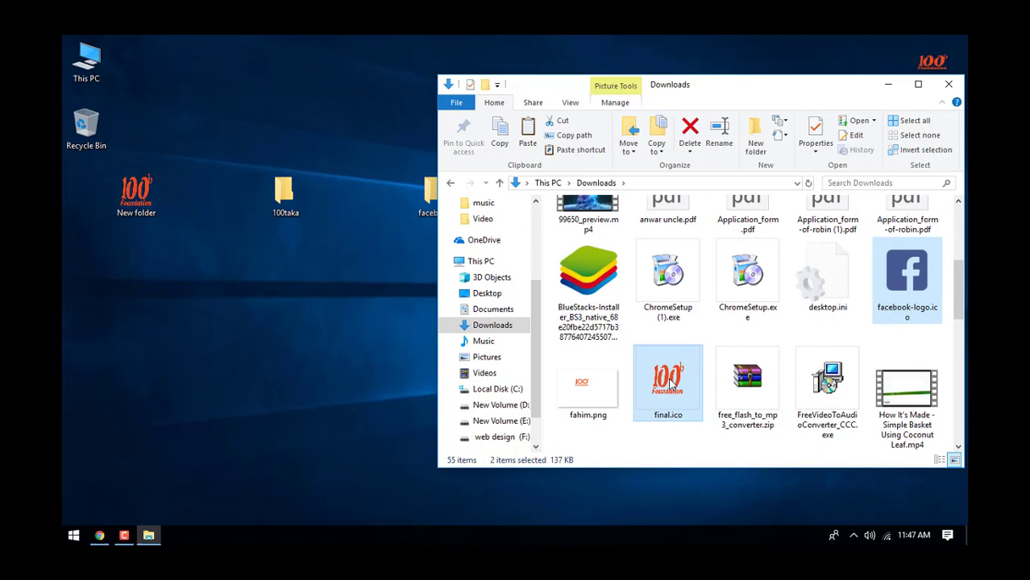
drag(670, 384, 274, 344)
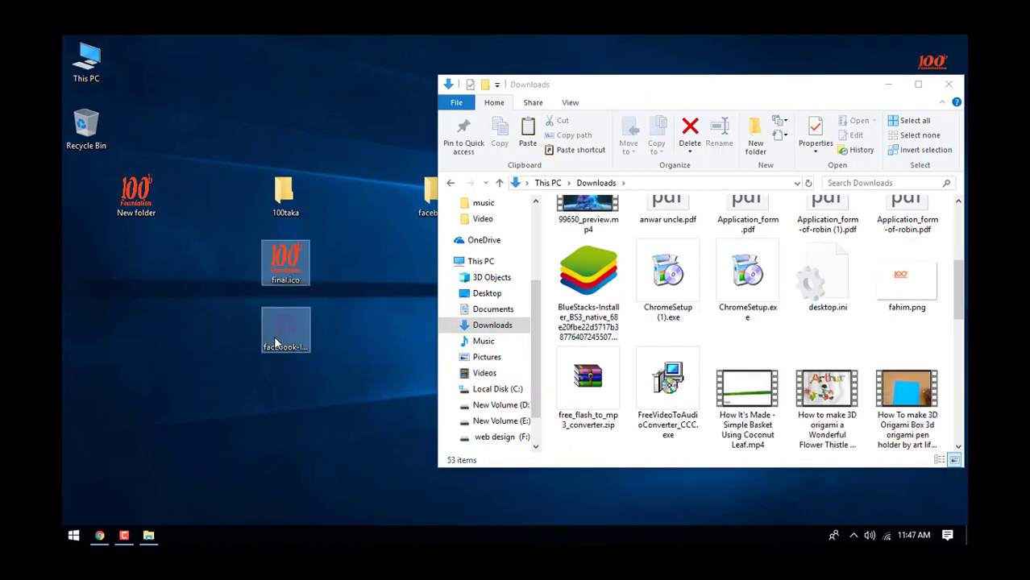
click(948, 83)
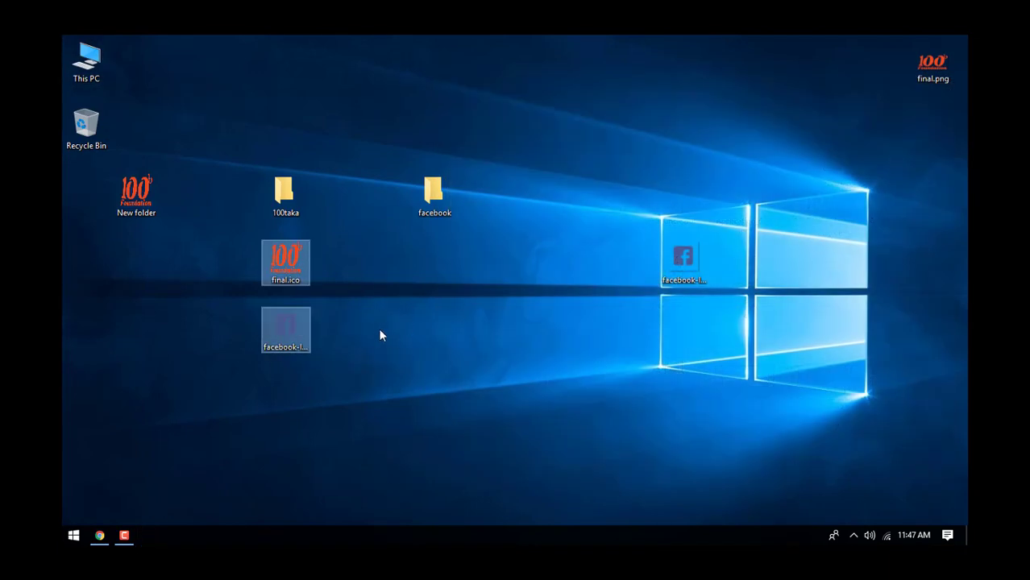
Drop final.ico into the 100taka folder and facebook-logo.ico into the facebook folder.
click(357, 289)
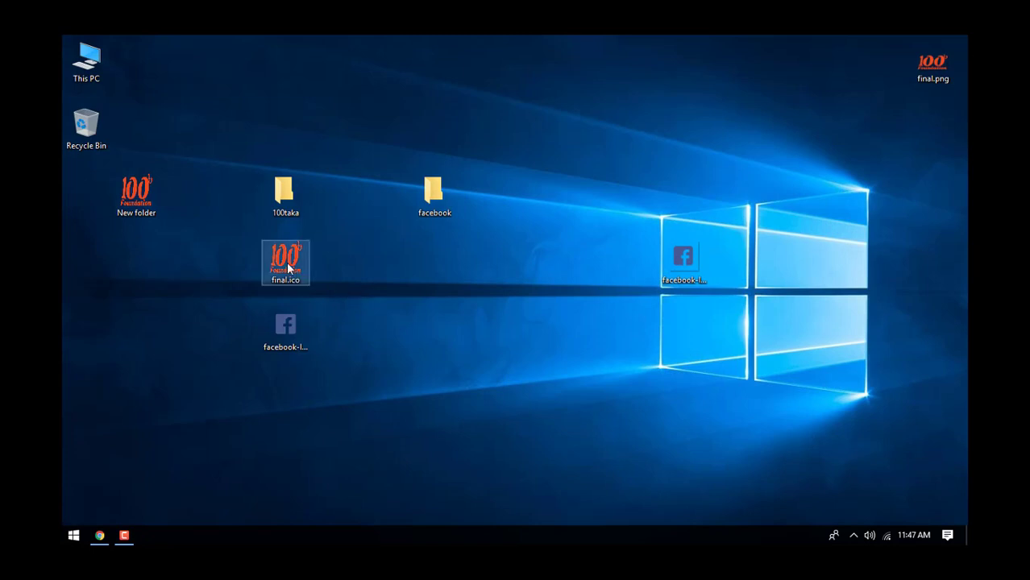
mouse_move(286, 258)
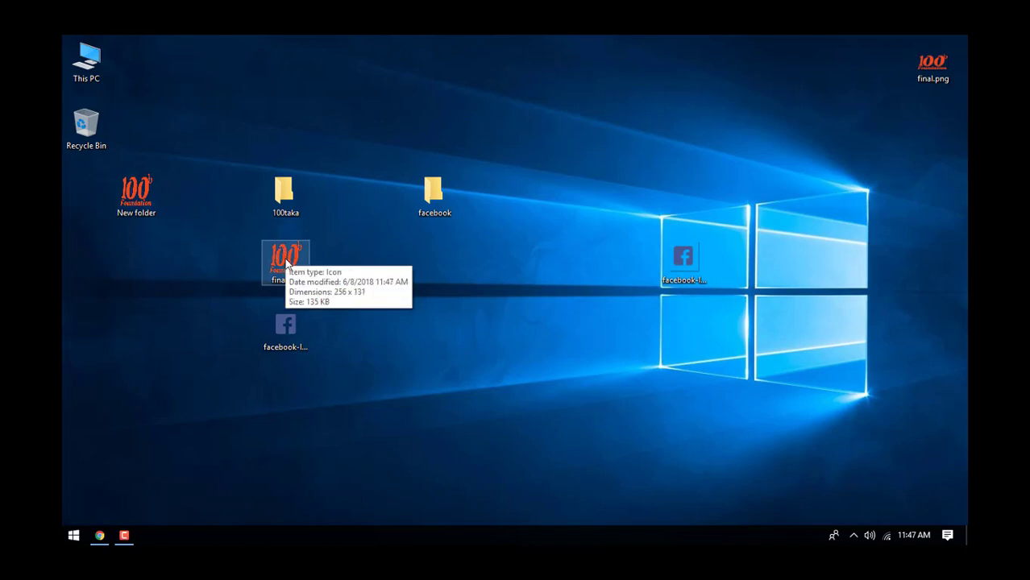
drag(286, 260, 280, 200)
mouse_move(286, 330)
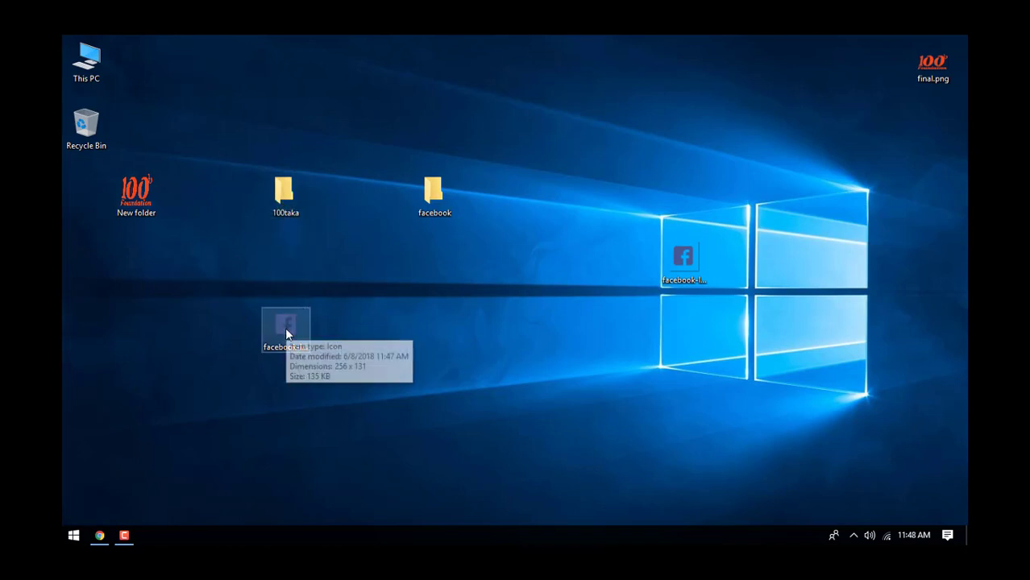
drag(285, 336, 433, 202)
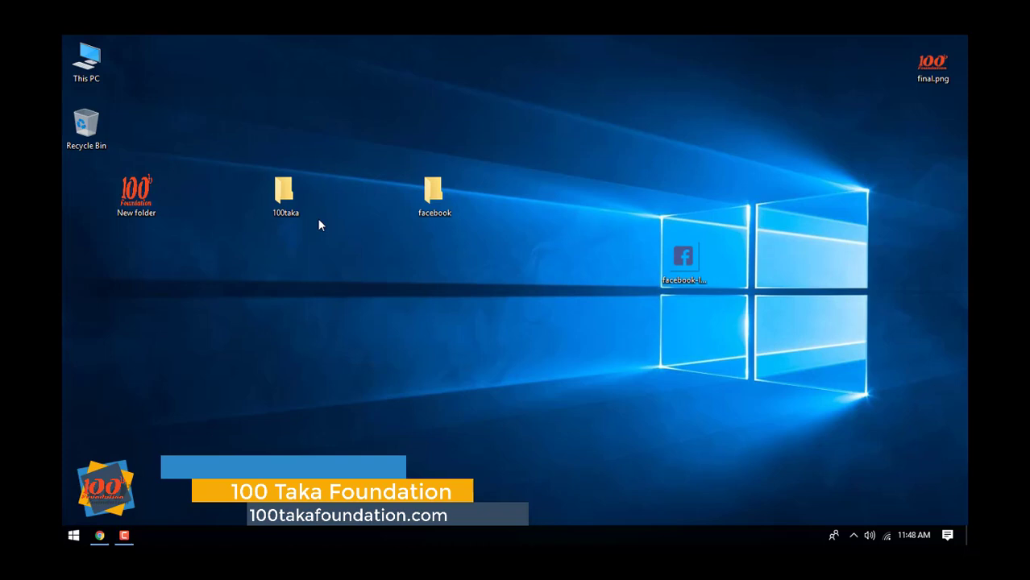
click(283, 197)
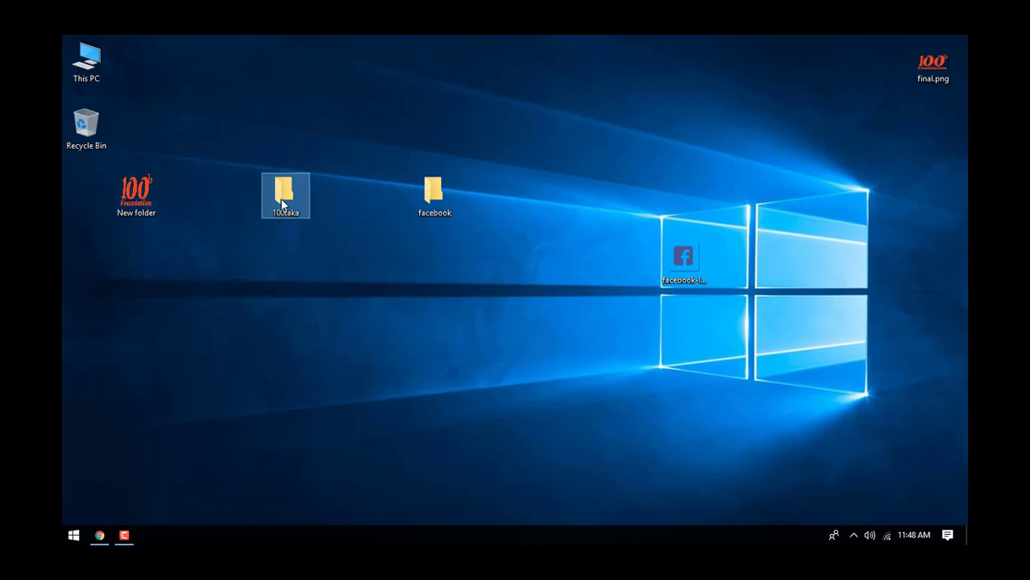
Open the 100taka folder's Properties on the Customize tab.
right_click(281, 204)
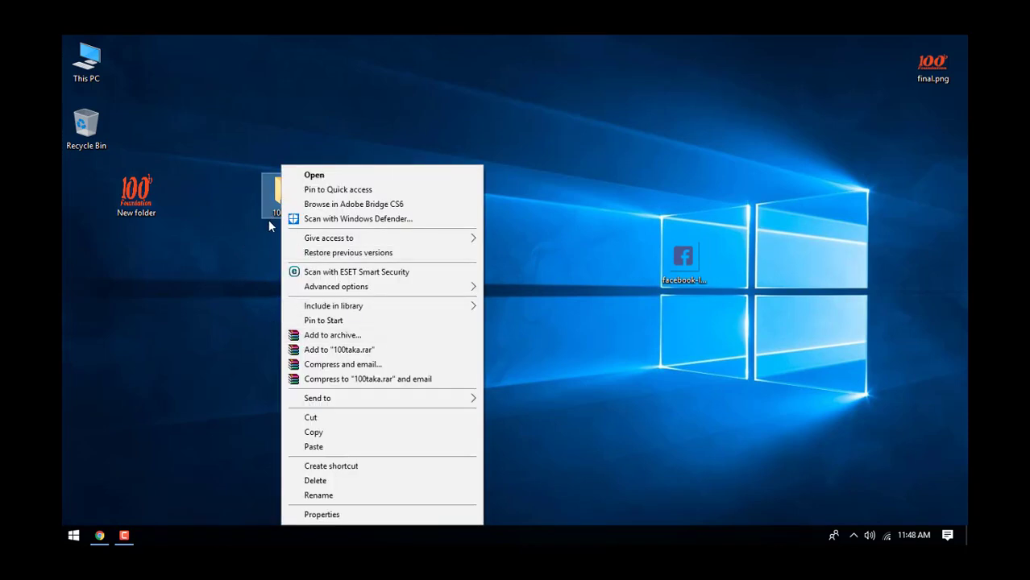
click(266, 219)
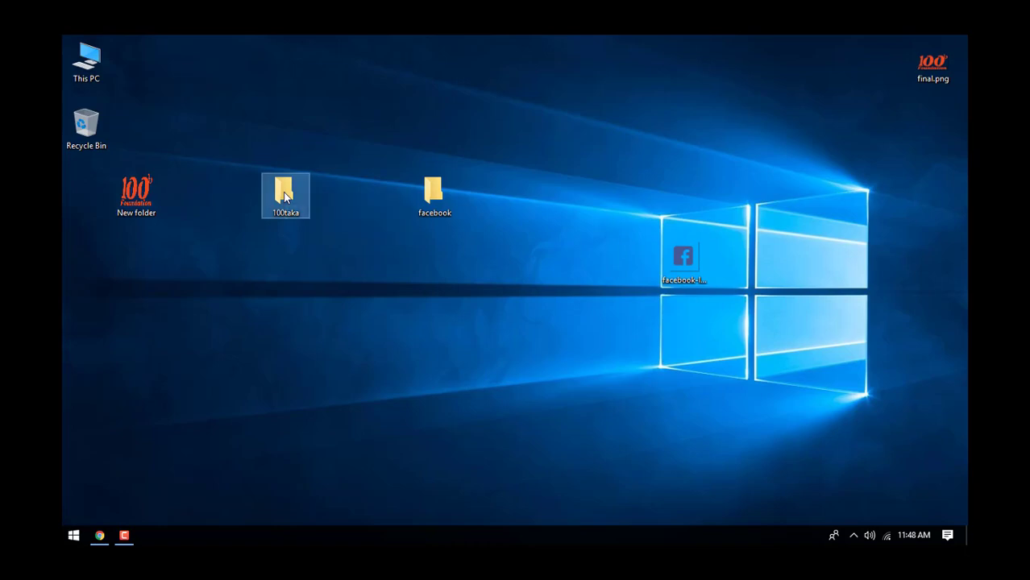
right_click(285, 197)
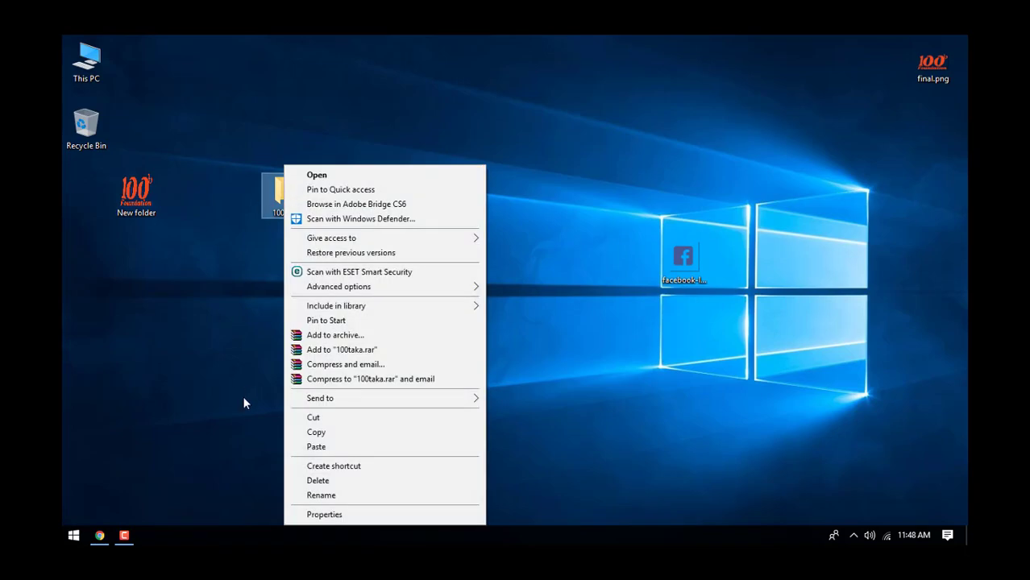
click(324, 515)
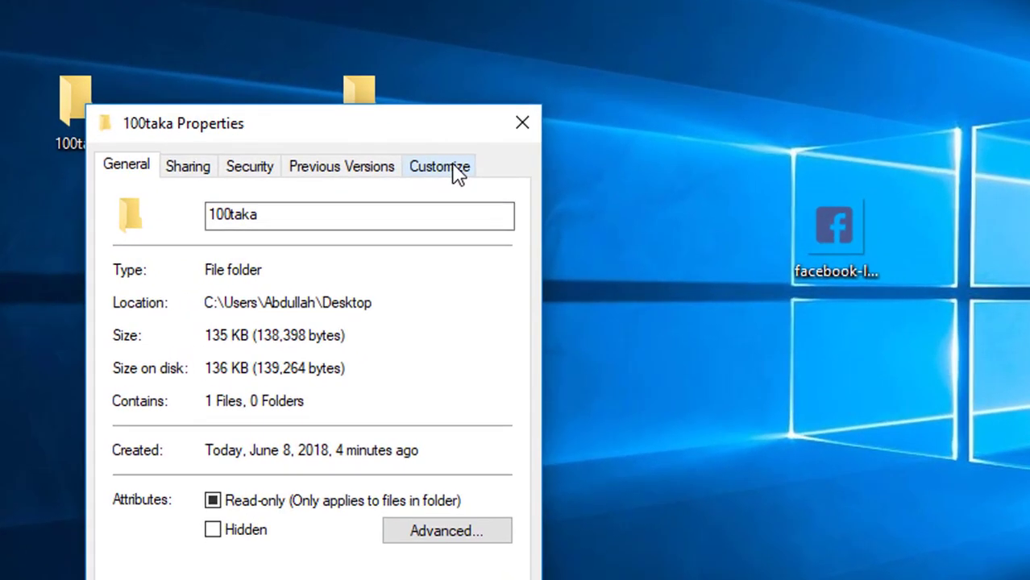
click(452, 185)
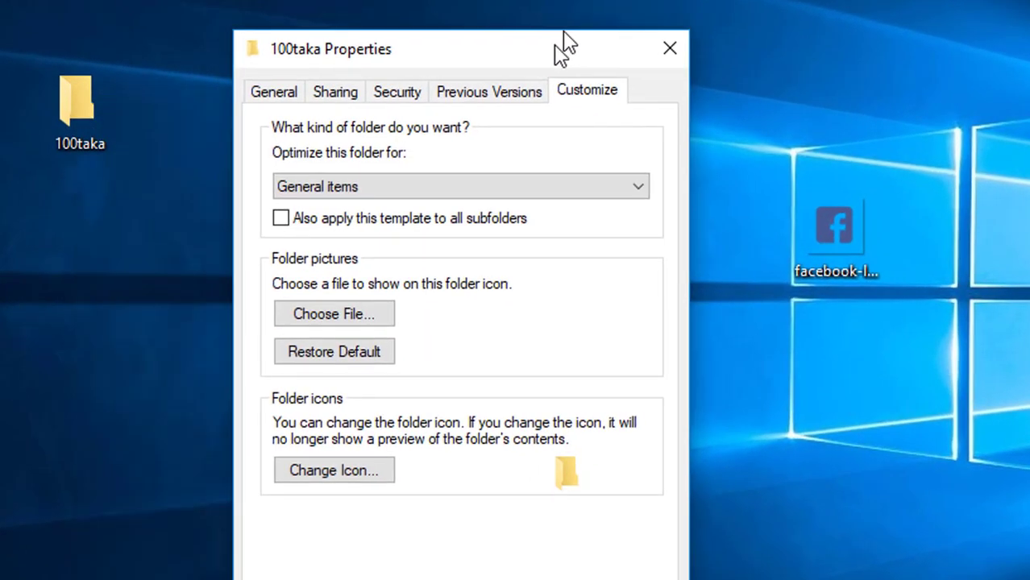
drag(564, 48, 588, 4)
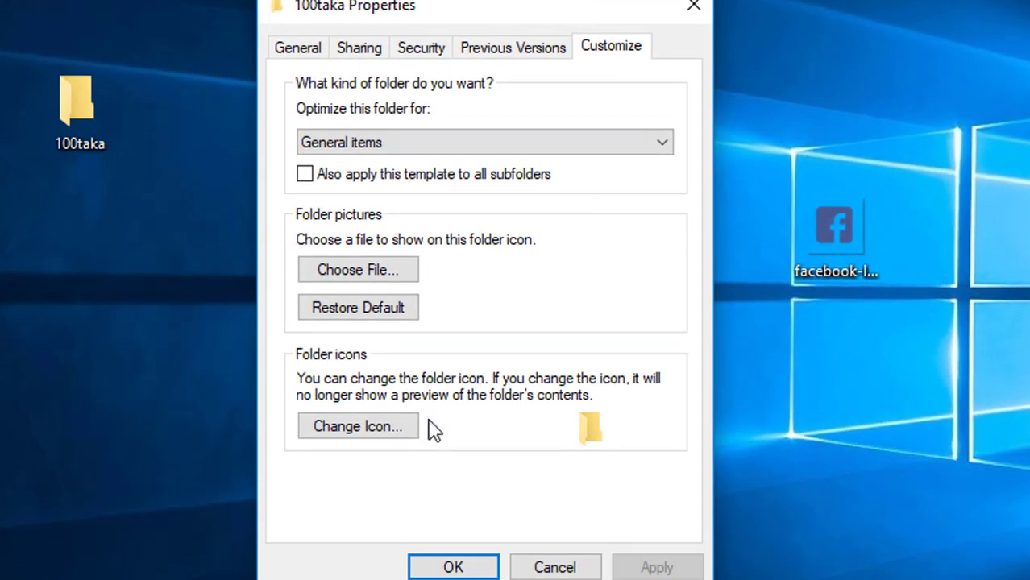
Set the folder icon to final.ico from Desktop\100taka, then apply and close Properties.
click(362, 436)
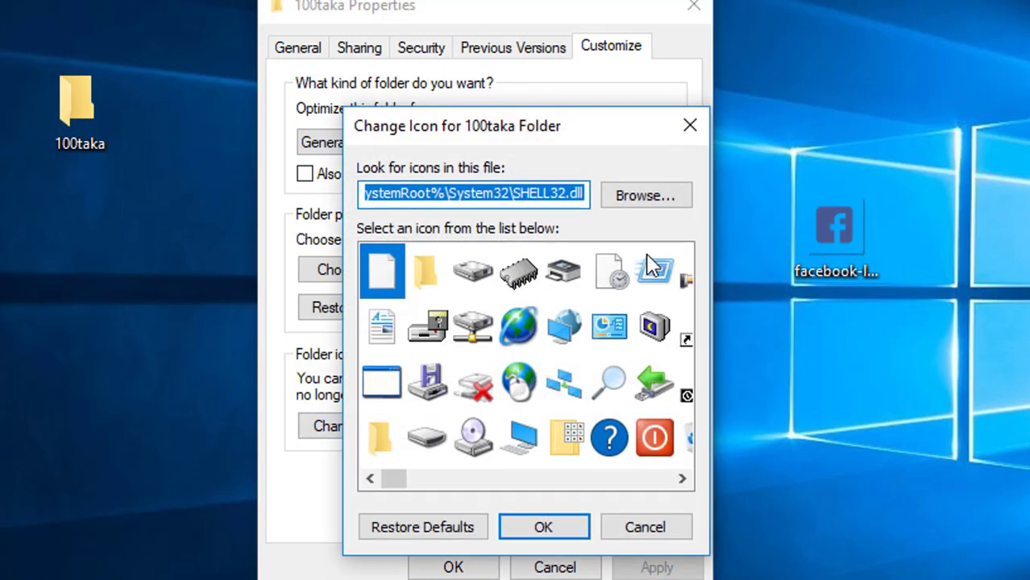
click(649, 198)
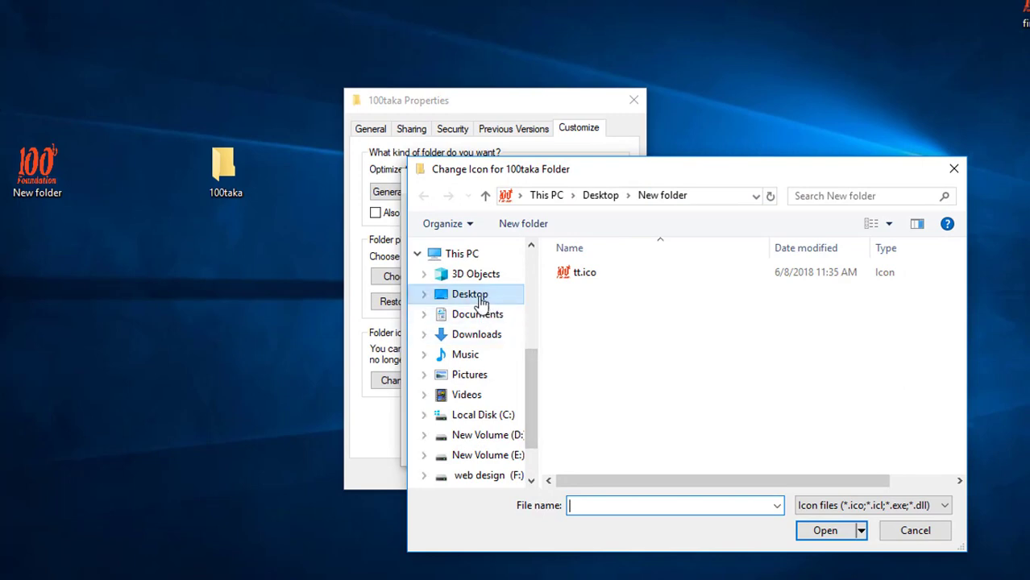
click(470, 294)
double_click(594, 286)
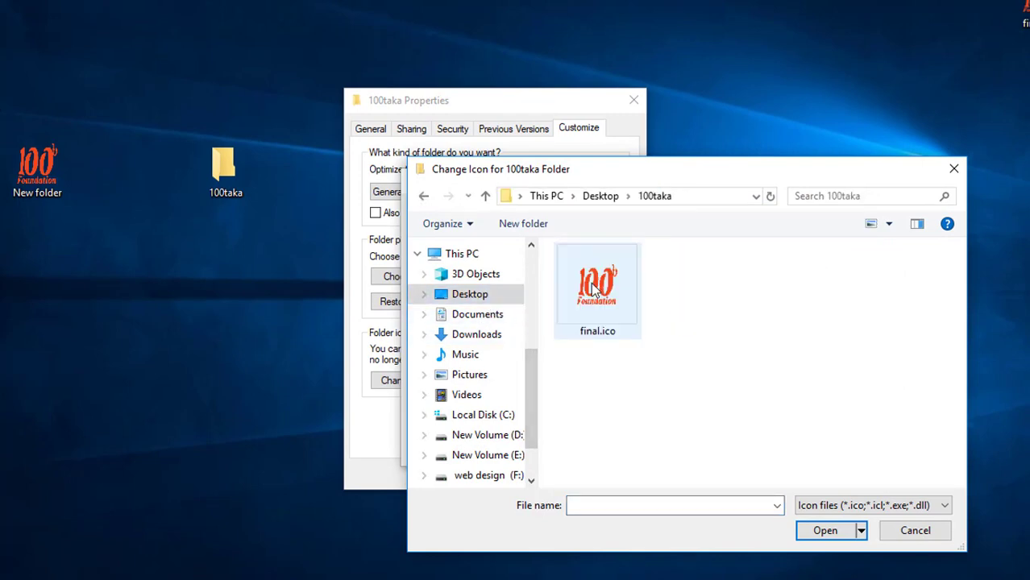
click(610, 324)
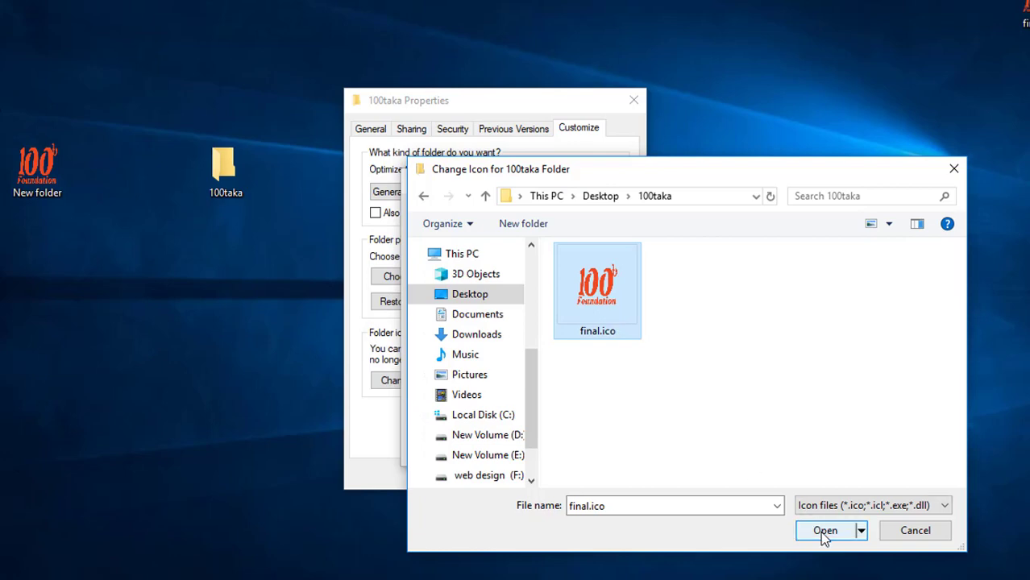
click(819, 532)
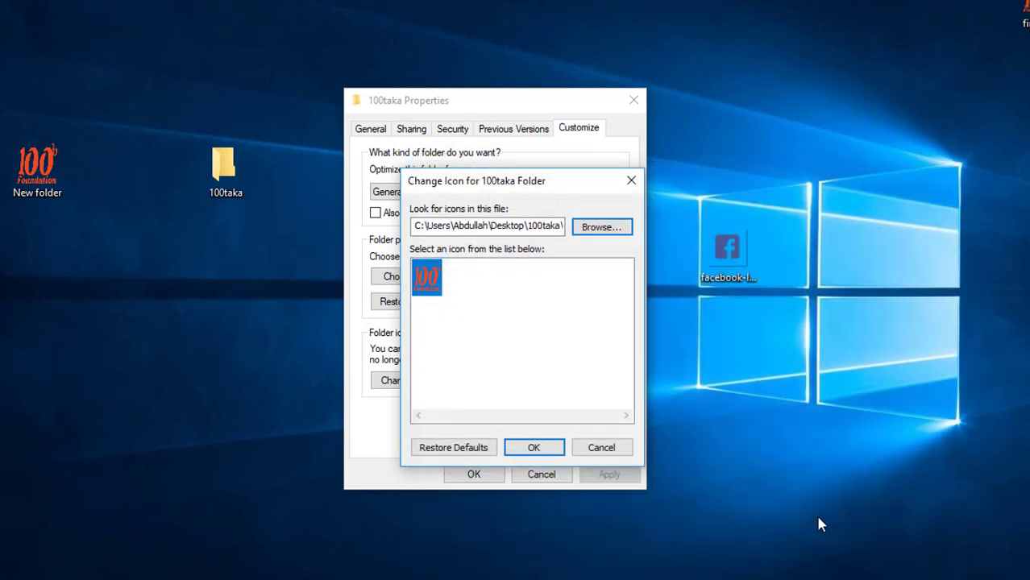
click(535, 447)
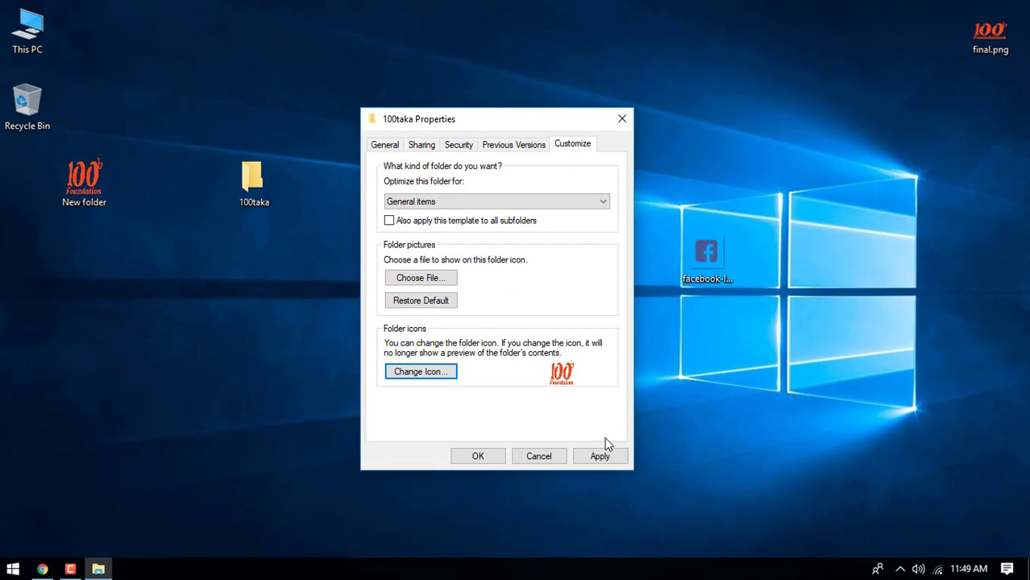
click(600, 457)
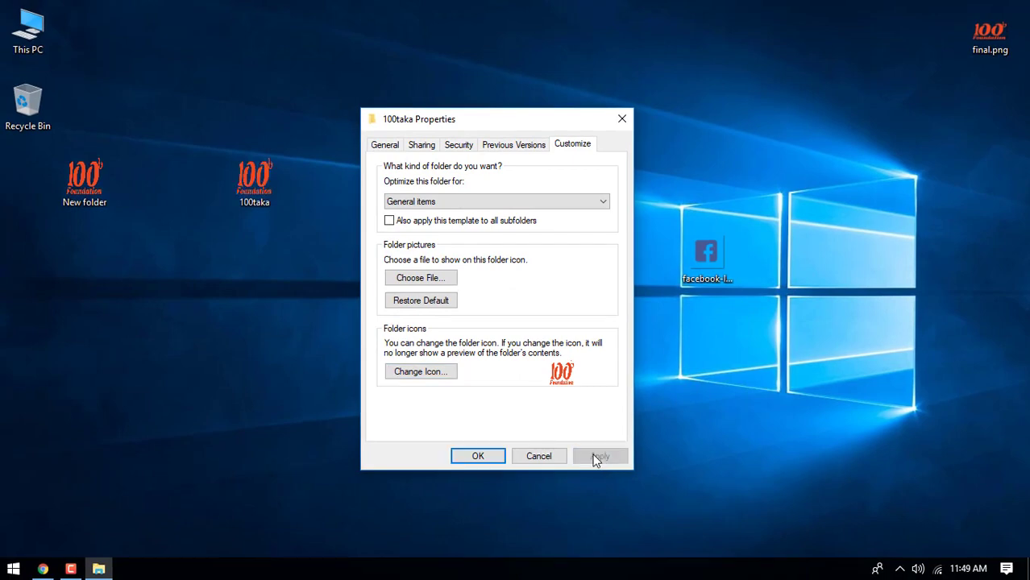
click(482, 457)
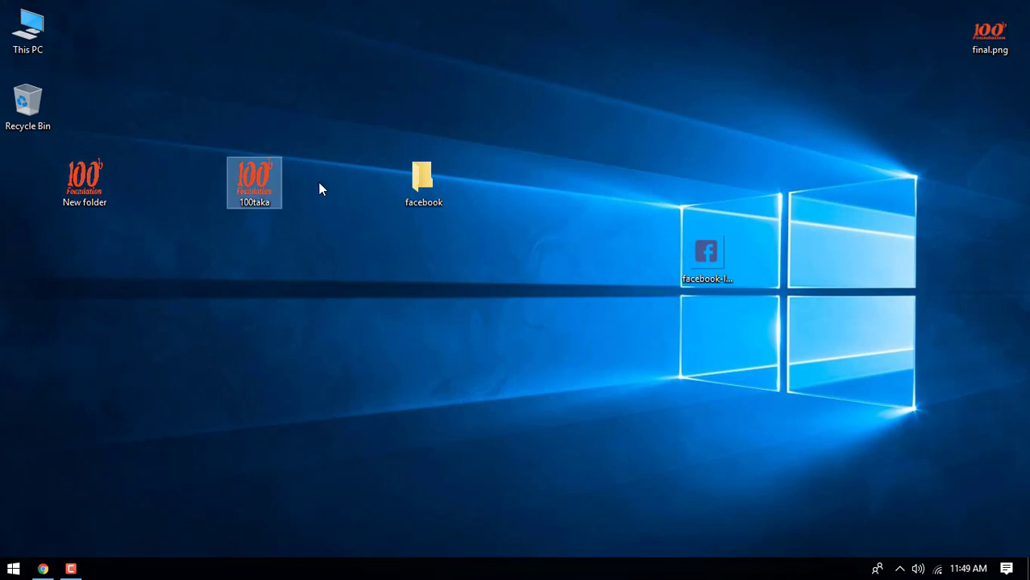
Relocate final.png from the top-right corner to just below the 100taka folder.
click(302, 191)
click(230, 182)
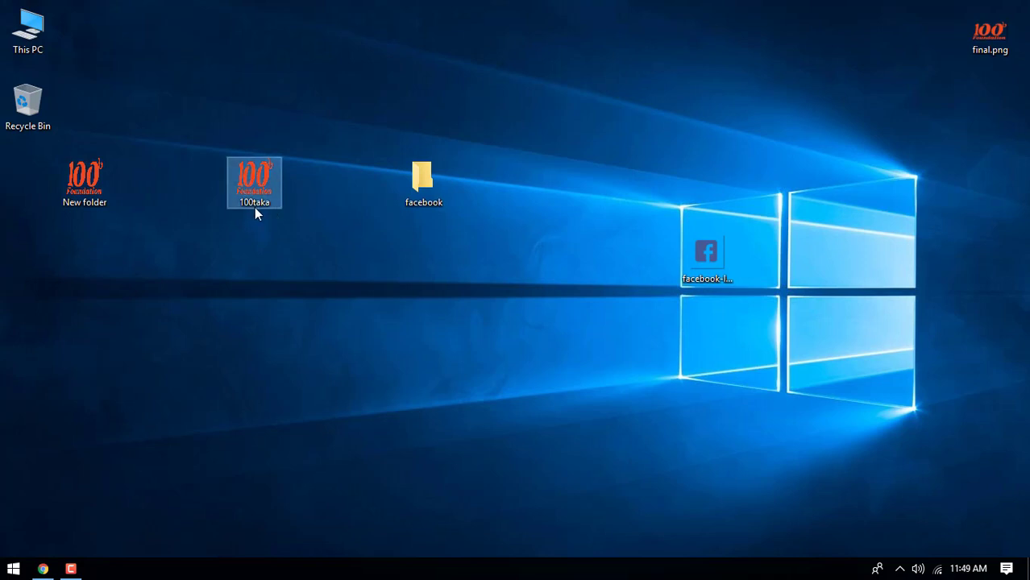
mouse_move(252, 183)
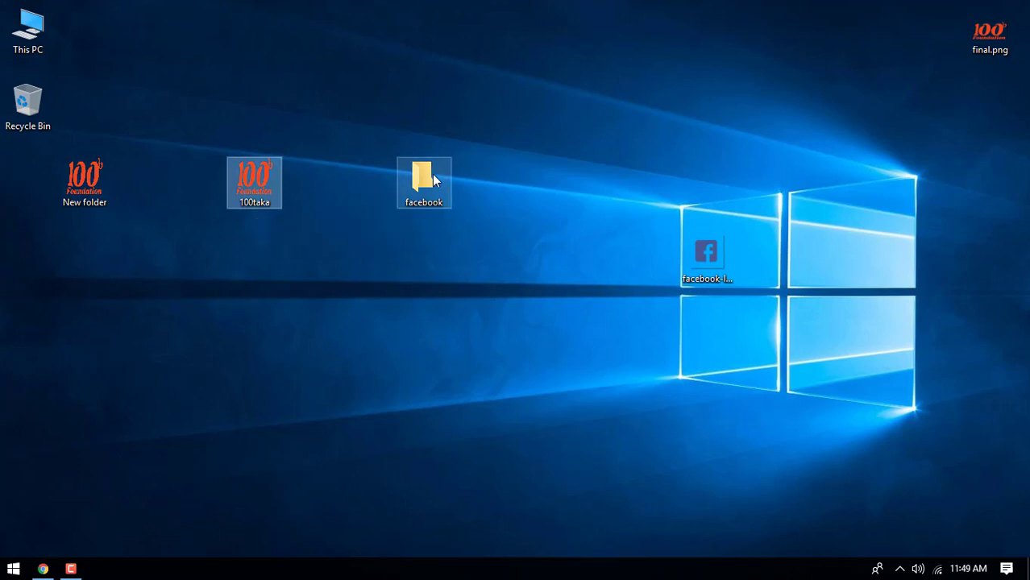
click(416, 181)
right_click(416, 179)
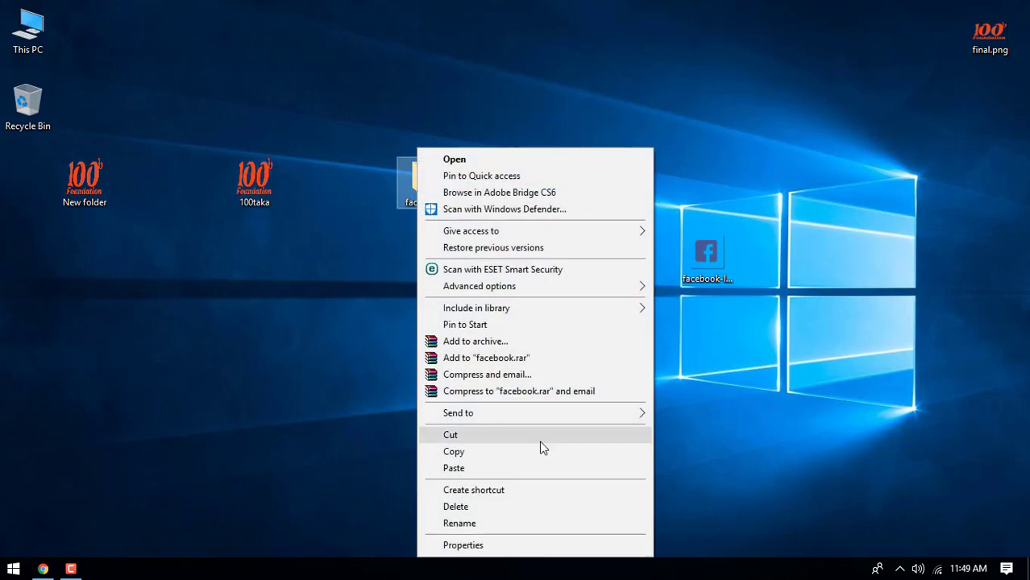
click(314, 274)
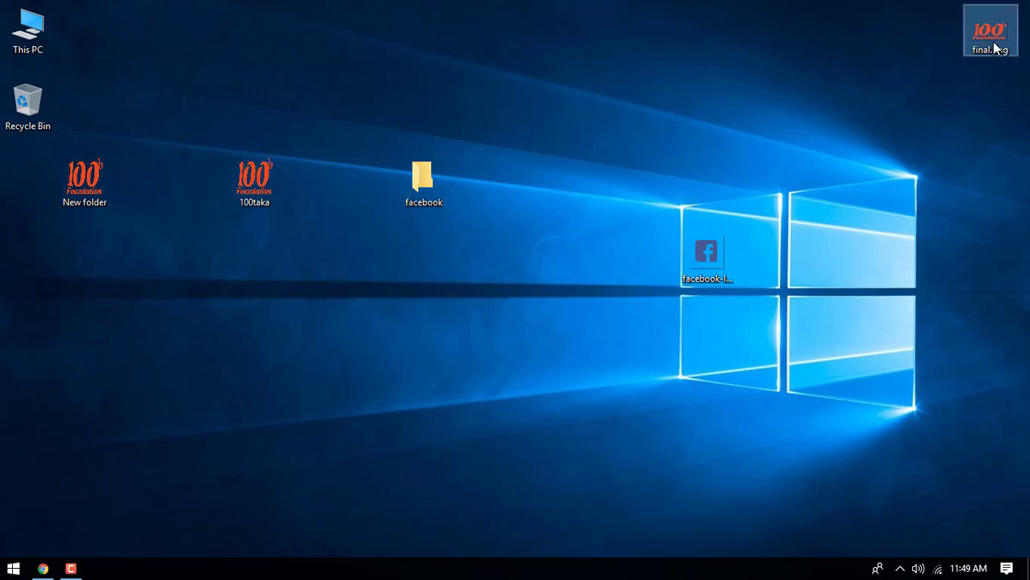
drag(978, 40, 225, 255)
click(308, 226)
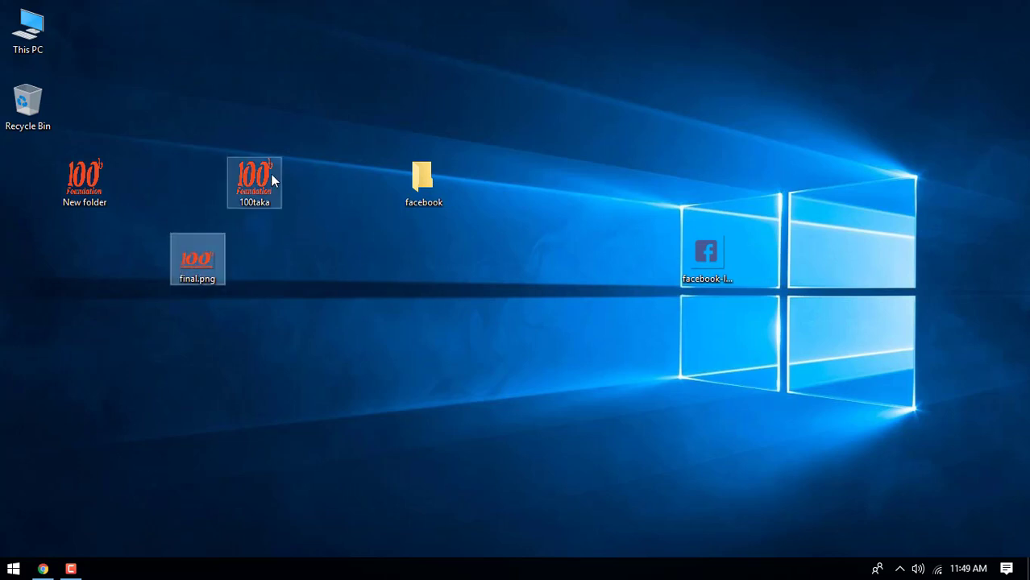
Open the facebook folder's Properties on the Customize tab and its Change Icon dialog.
right_click(425, 185)
click(475, 545)
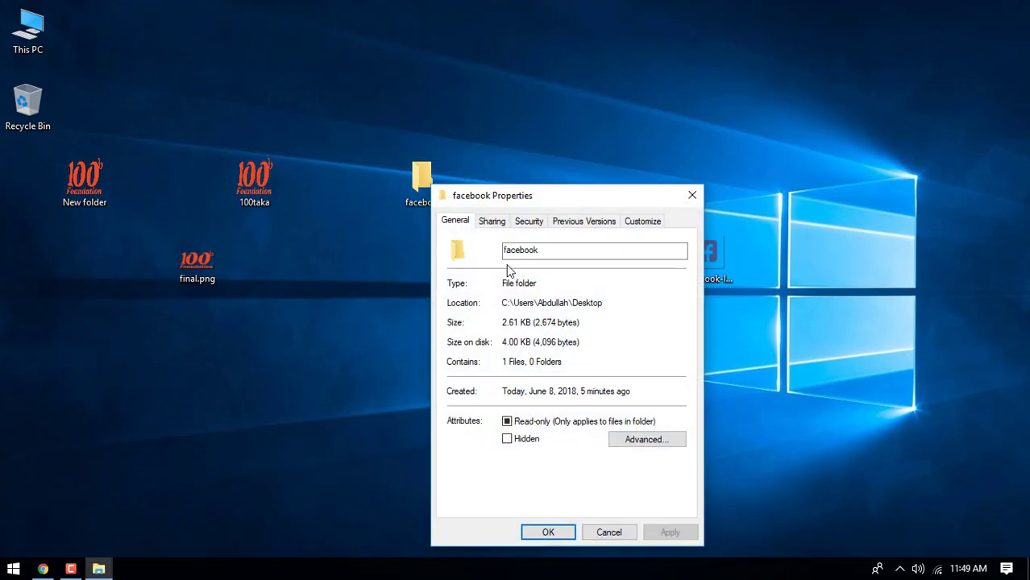
click(642, 223)
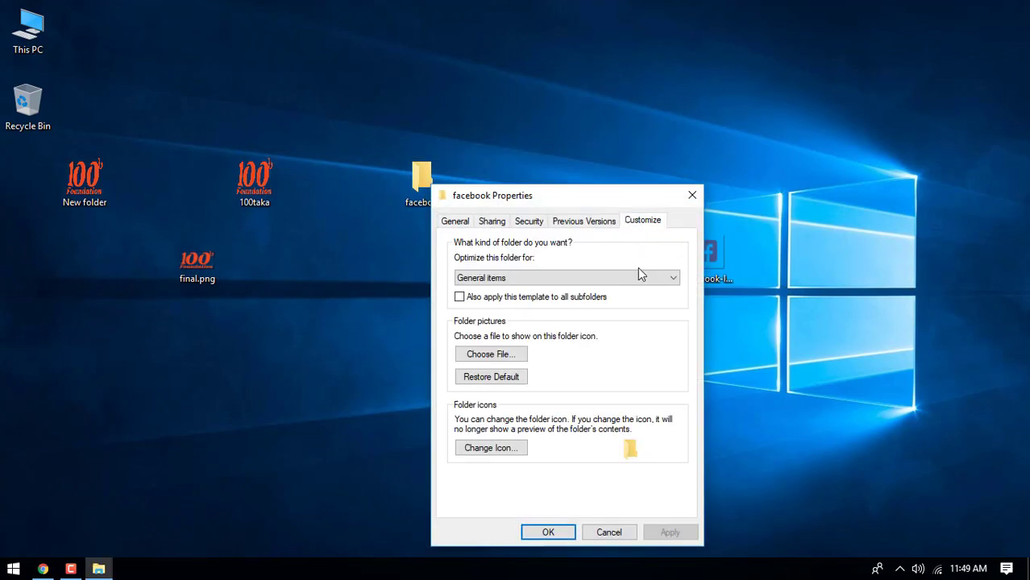
click(491, 448)
Pick facebook-logo.ico from Desktop\facebook as the icon, then apply and close Properties.
click(674, 311)
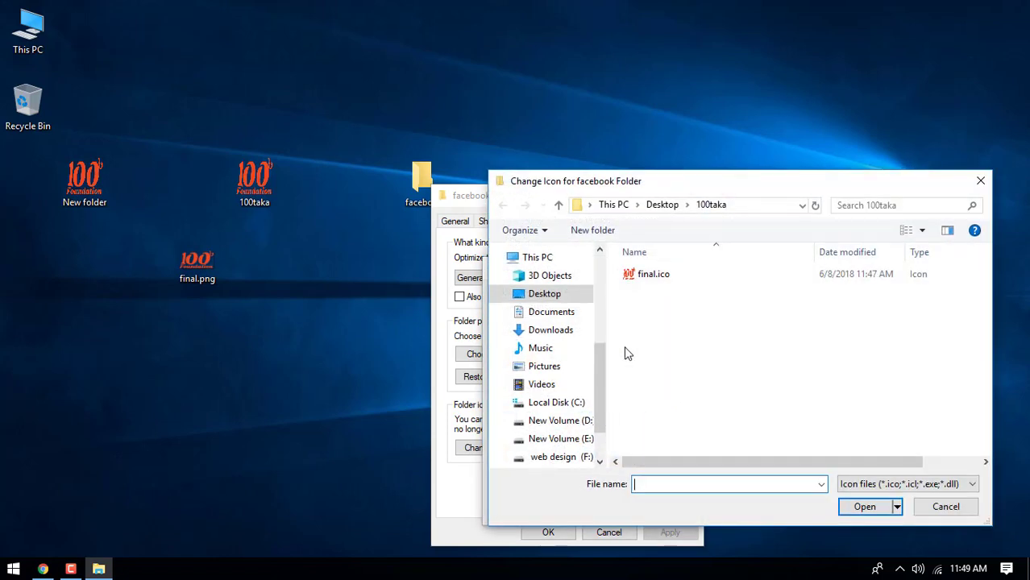
click(545, 294)
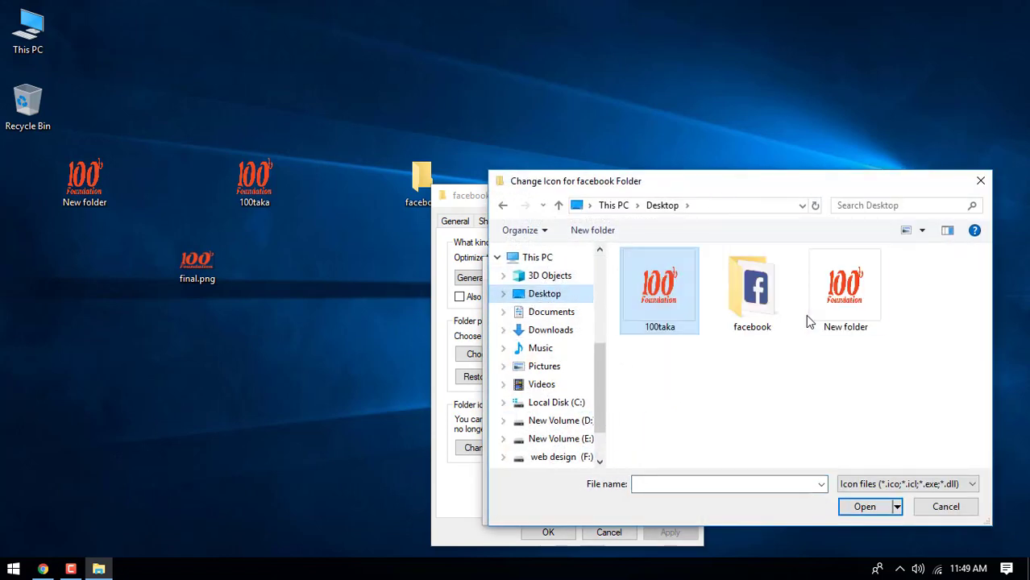
double_click(738, 295)
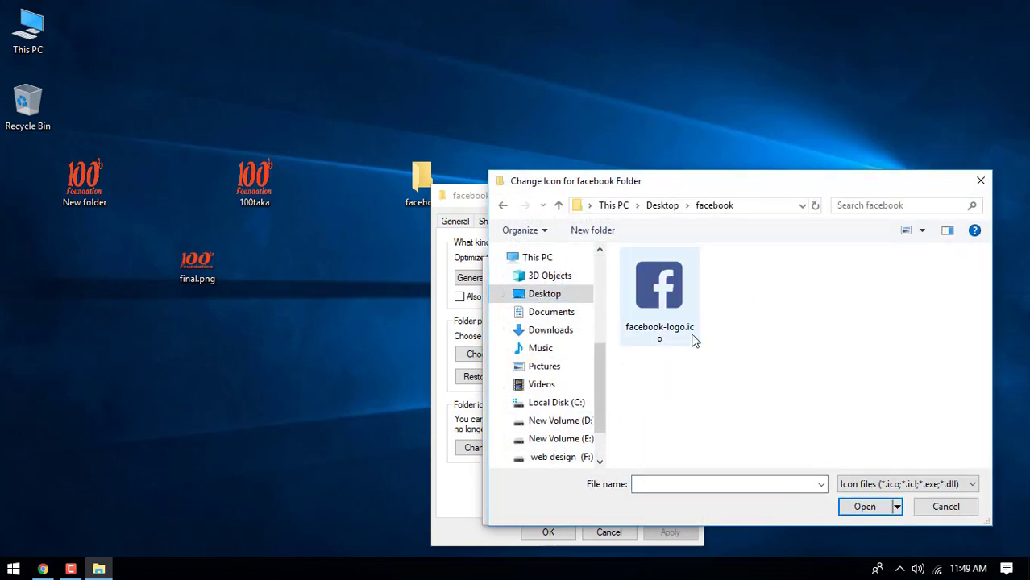
click(692, 338)
click(865, 507)
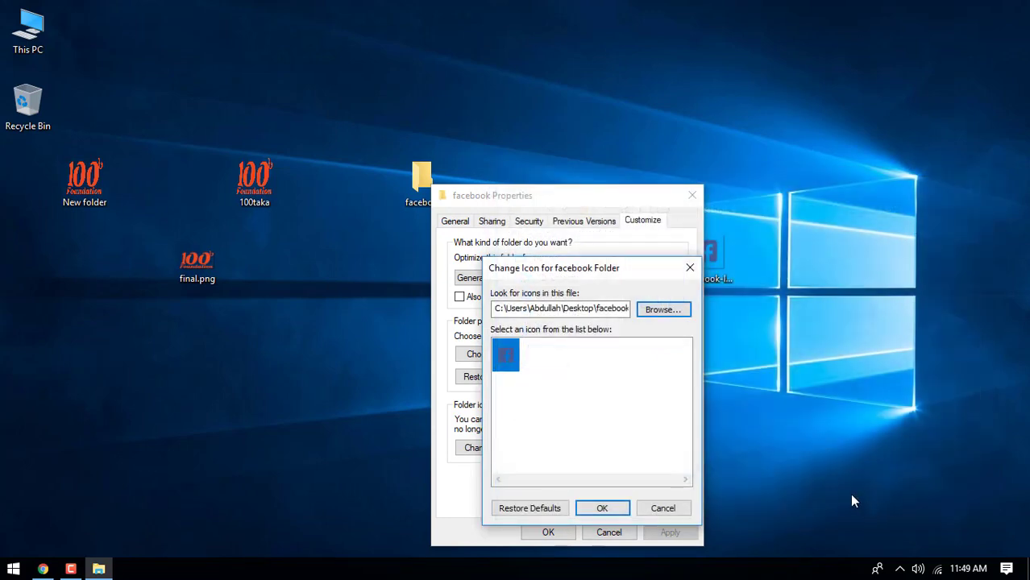
click(603, 508)
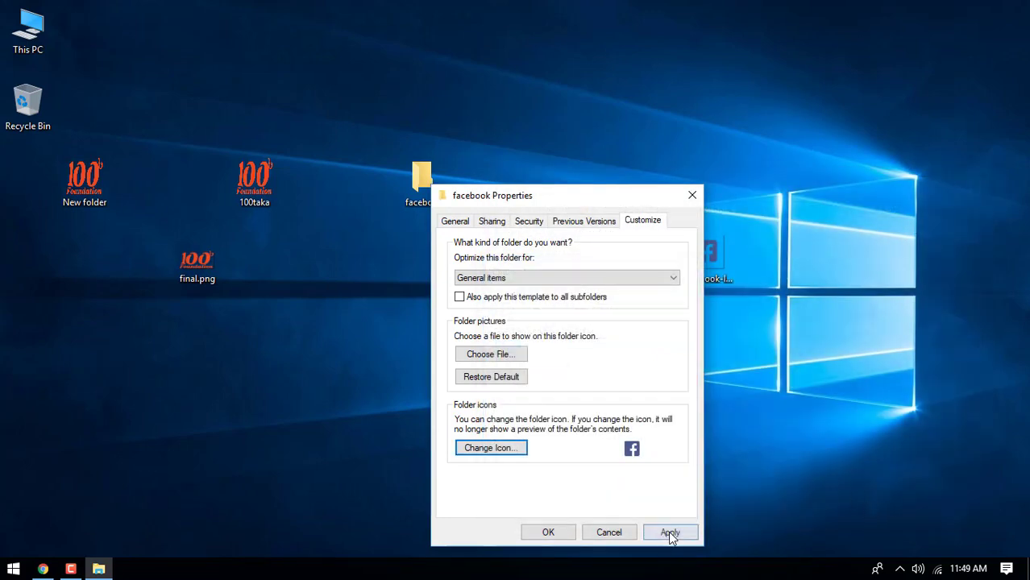
click(669, 532)
drag(566, 202, 712, 41)
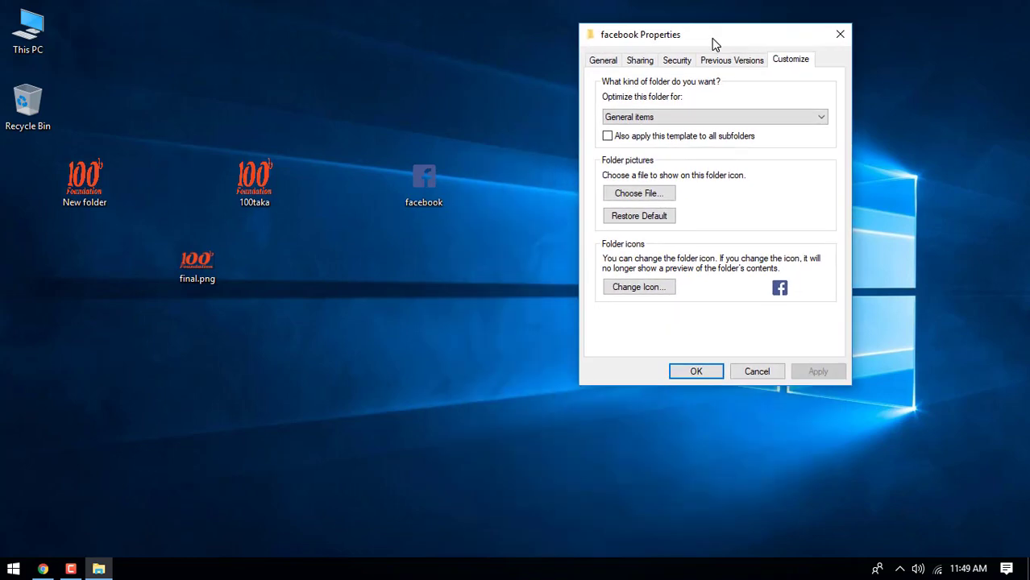
click(696, 372)
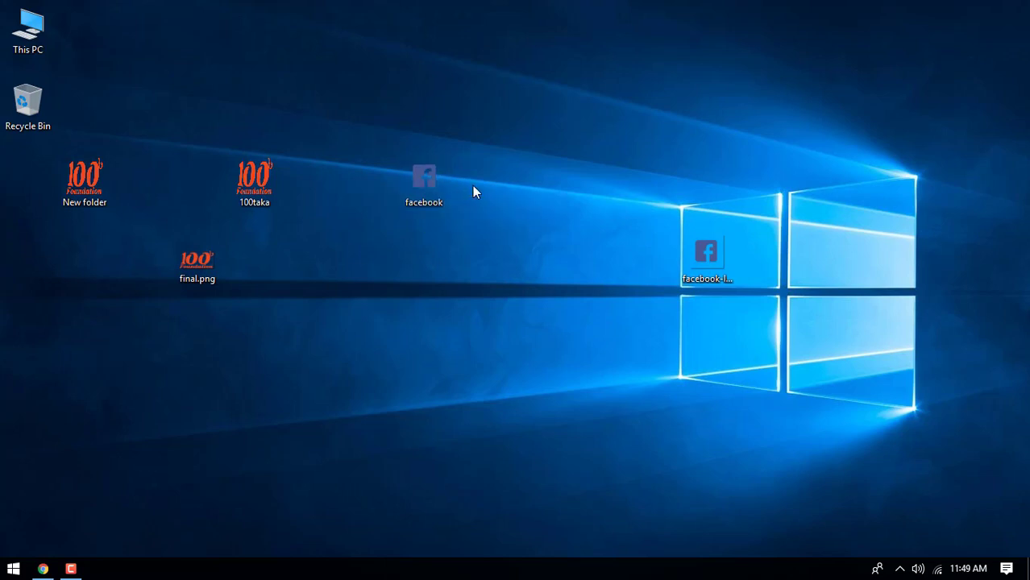
Drag the facebook folder next to 100taka and refresh the desktop.
drag(433, 190, 335, 179)
right_click(431, 173)
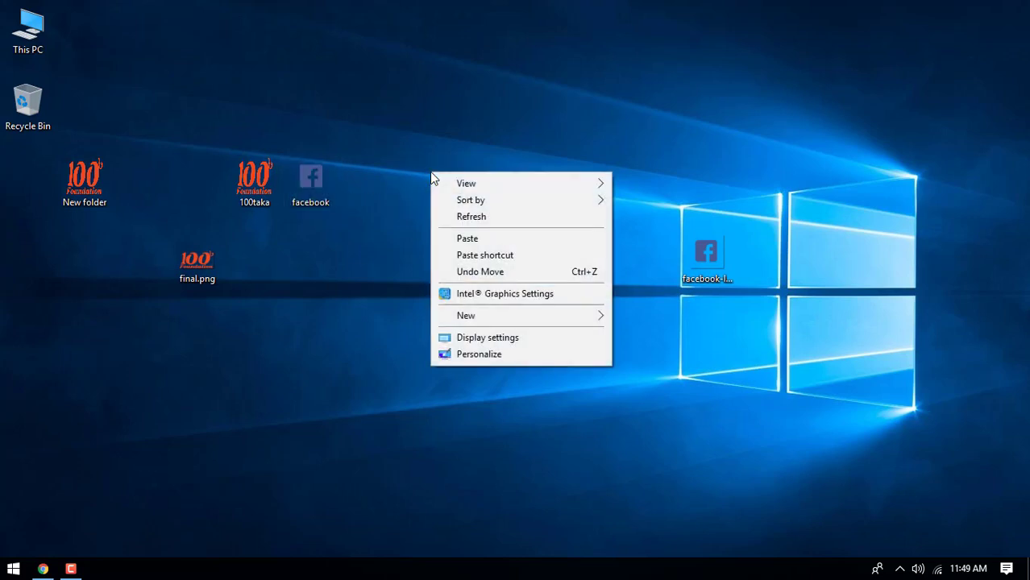
click(471, 218)
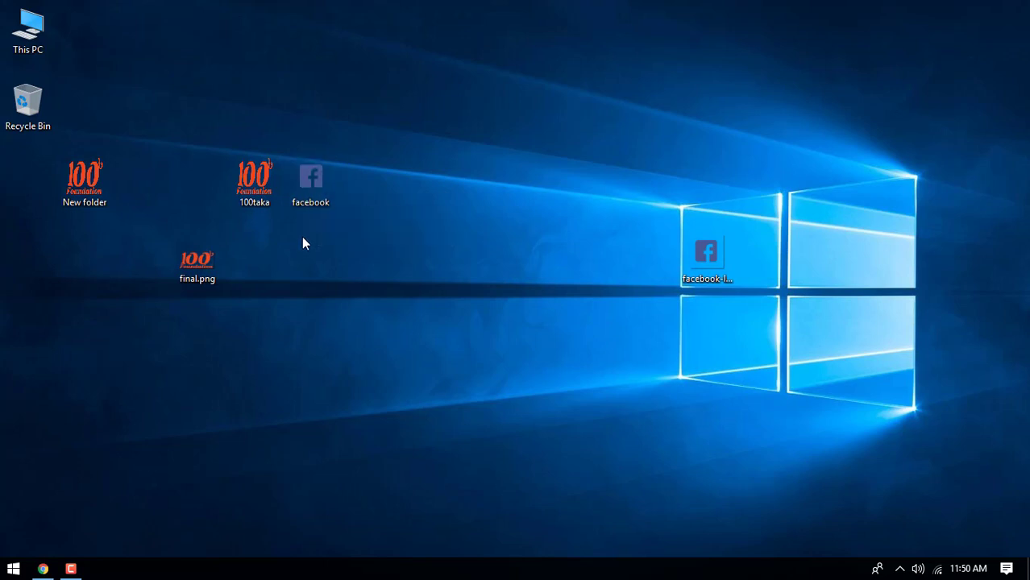
Drag final.png up into the icon row between New folder and 100taka.
drag(202, 270, 201, 185)
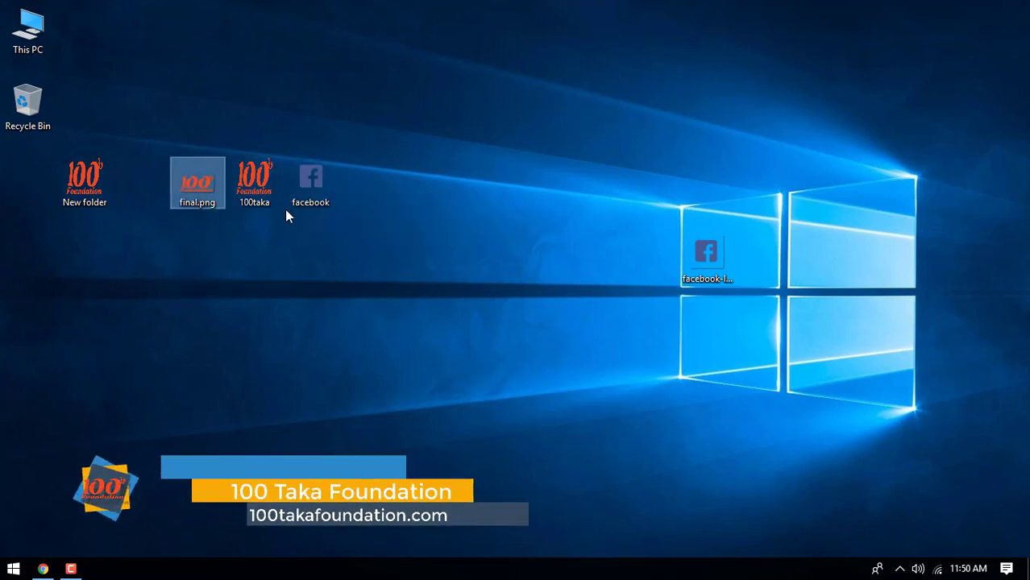
click(212, 214)
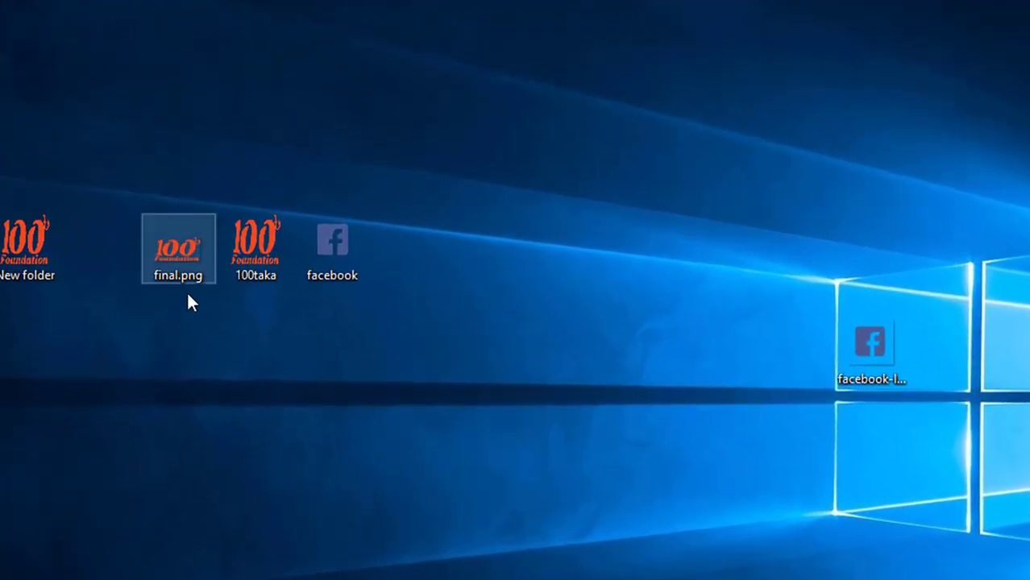
mouse_move(245, 260)
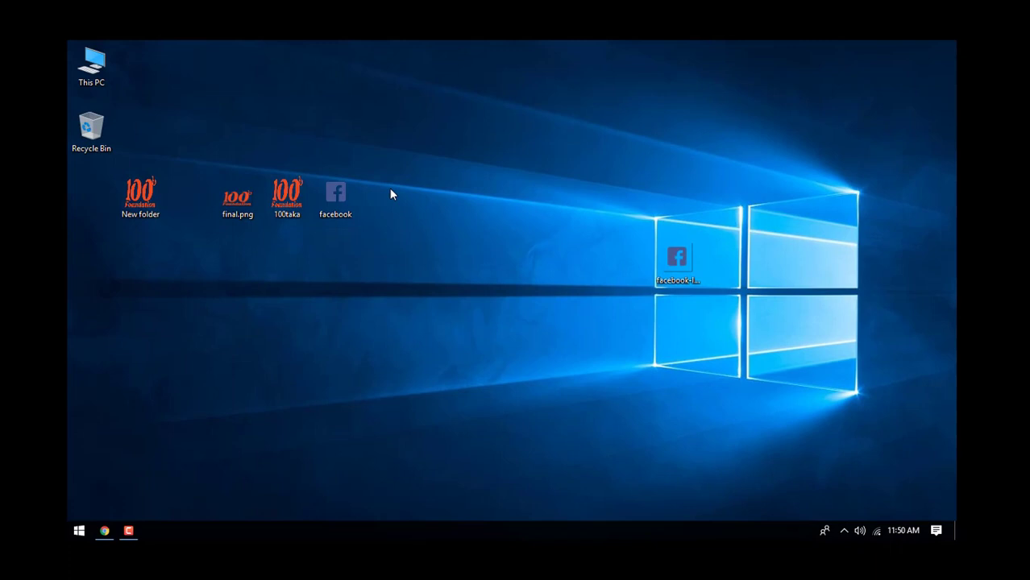
mouse_move(289, 203)
click(329, 193)
click(357, 257)
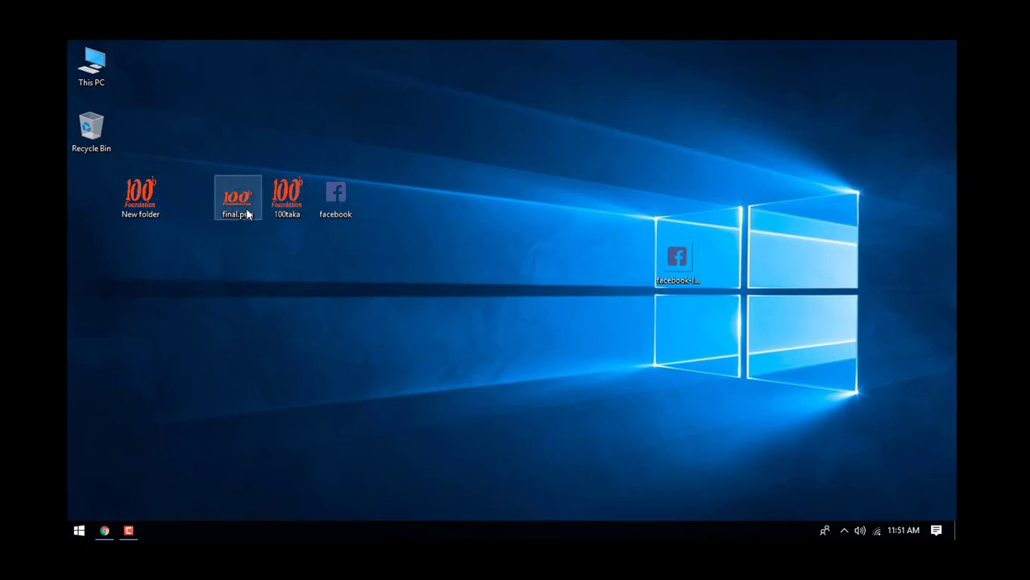
click(282, 200)
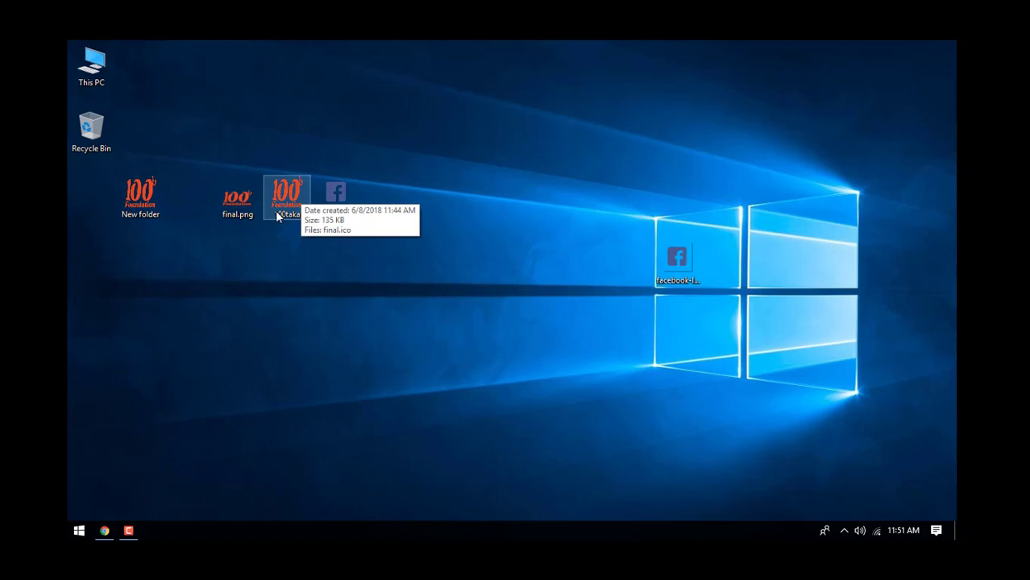
click(413, 203)
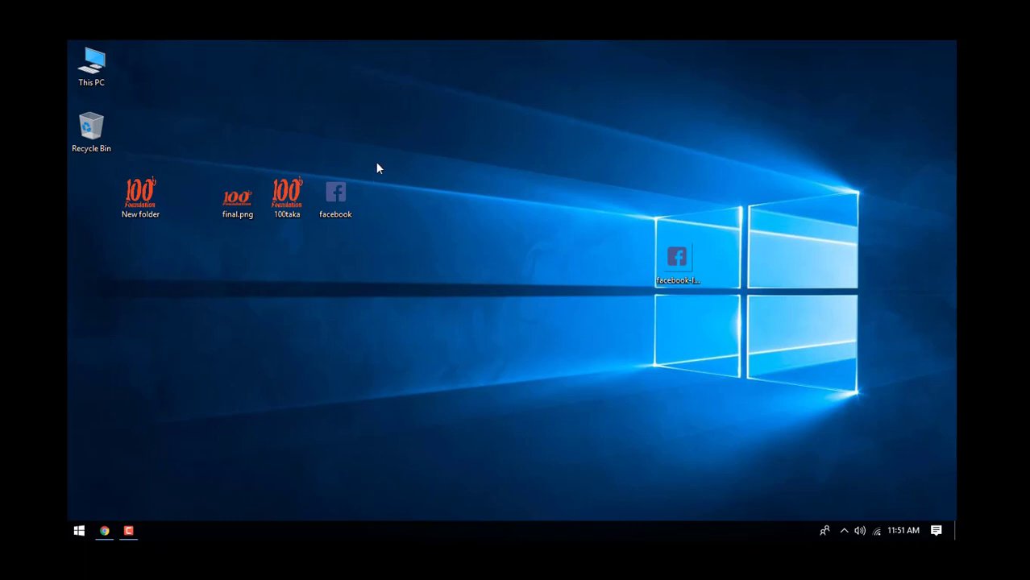
right_click(418, 121)
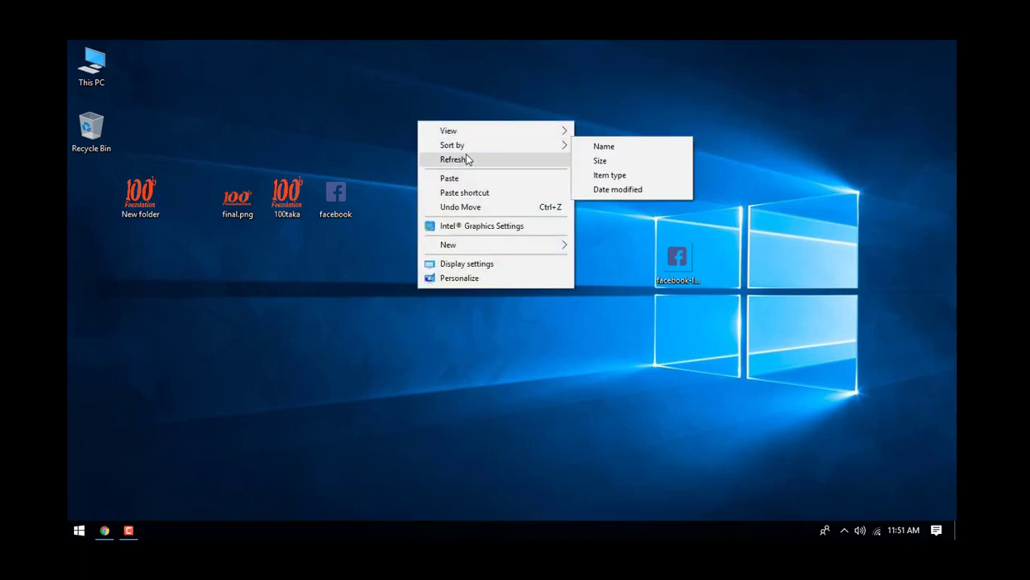
click(467, 159)
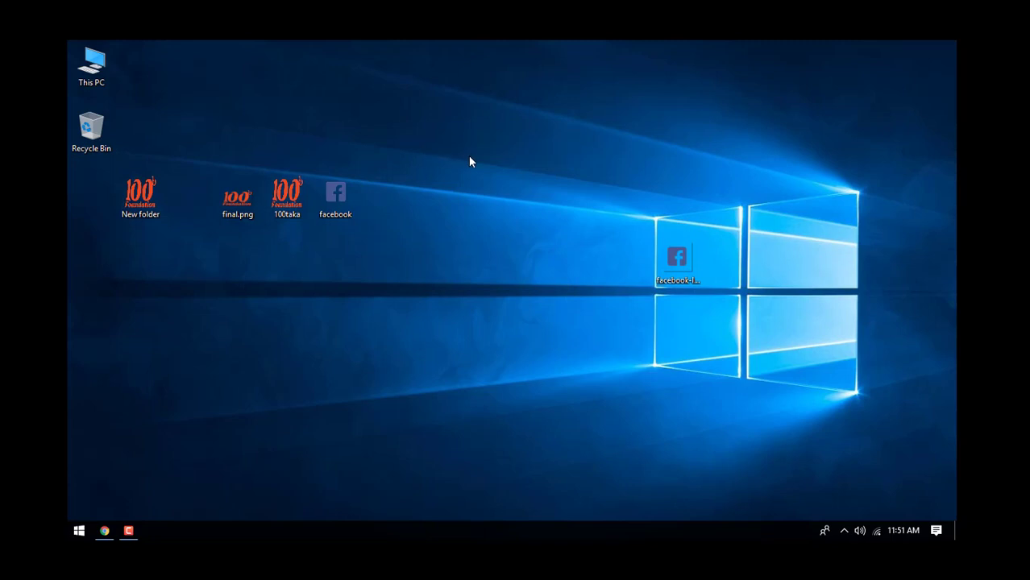